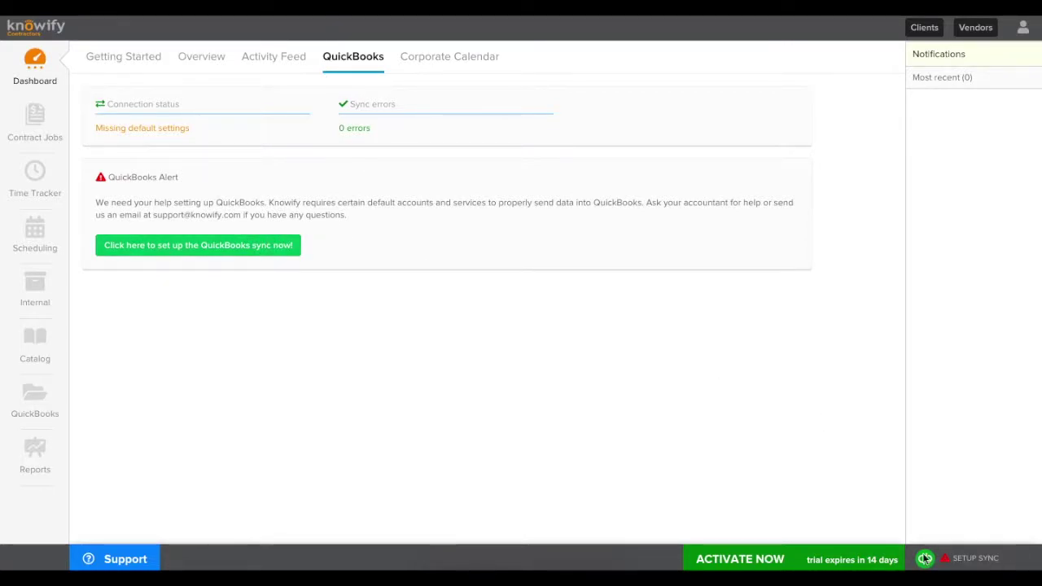
- Launch the QuickBooks Setup wizard at step 1 of 9, showing Accounts Receivable (A/R)
left_click(977, 561)
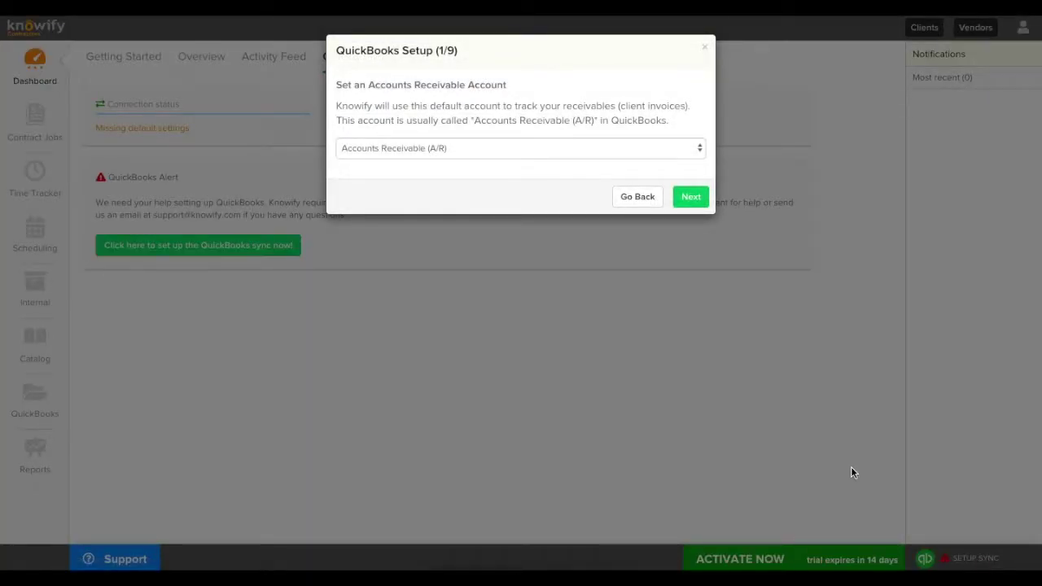
left_click(405, 150)
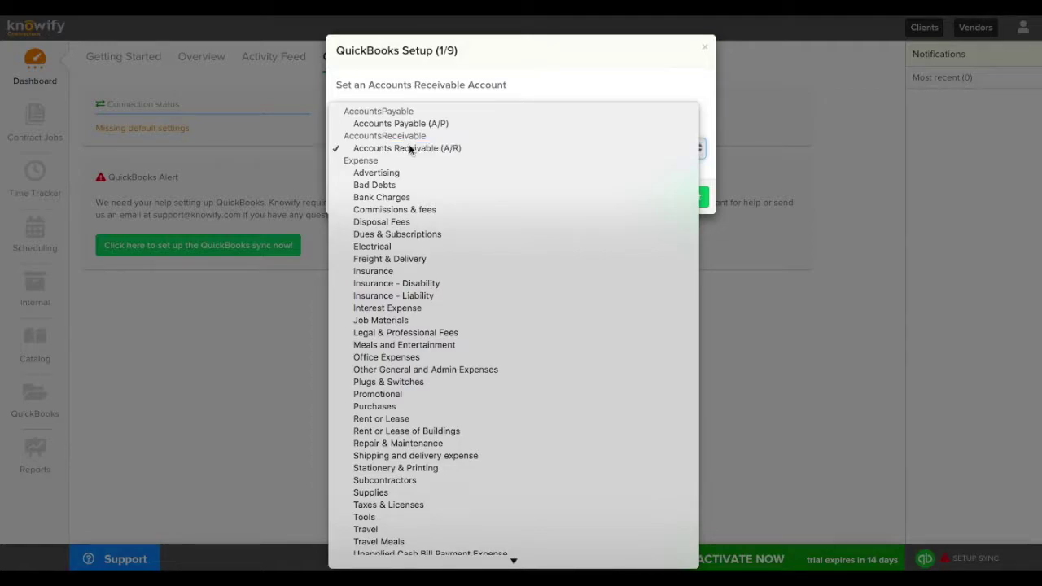
left_click(408, 148)
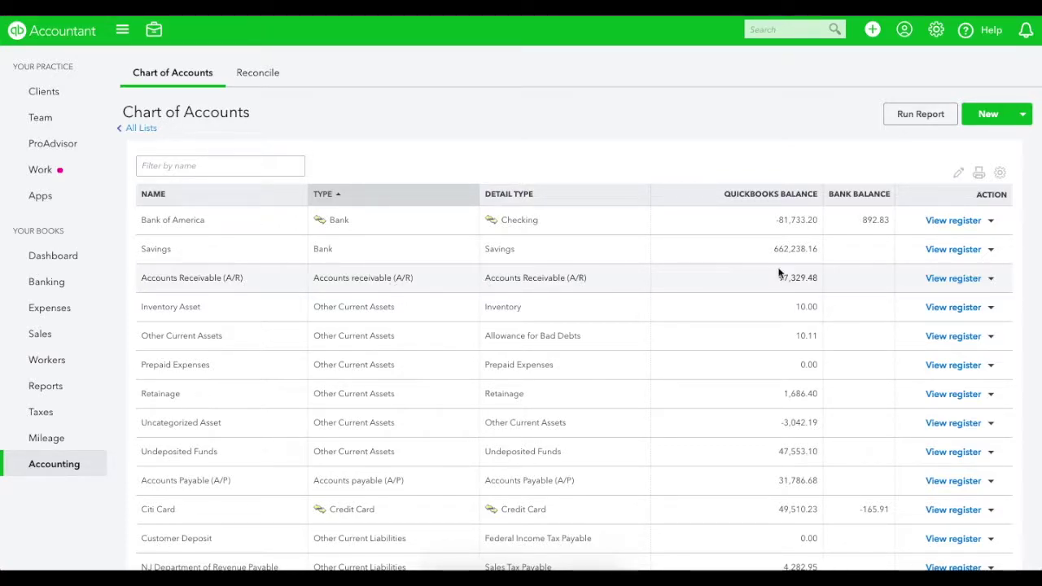
- View the Accounts Receivable (A/R) register, close its Register basics tip, and scroll through it
left_click(966, 281)
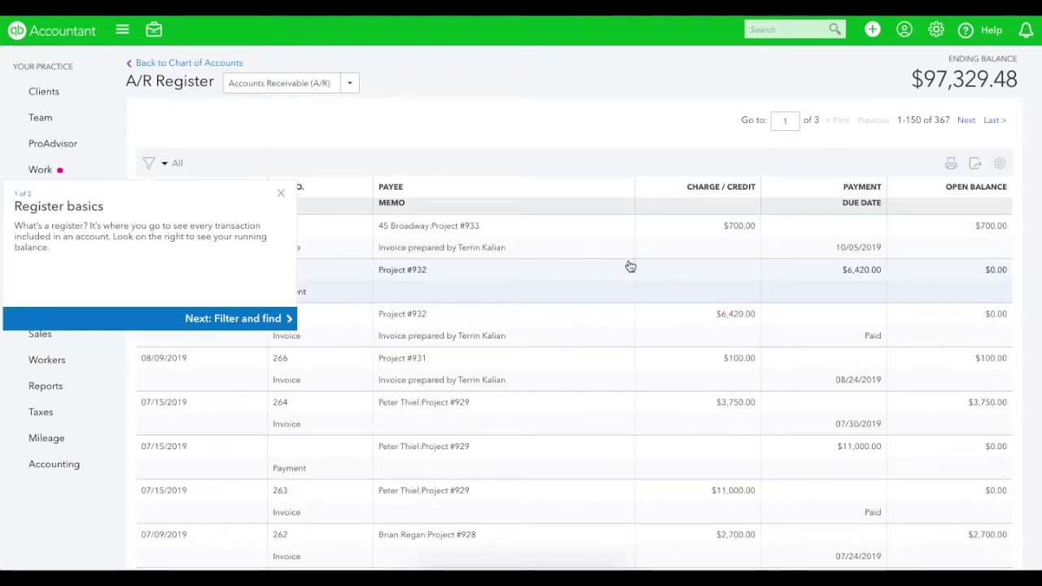
left_click(280, 192)
scroll(280, 192, "down", 3)
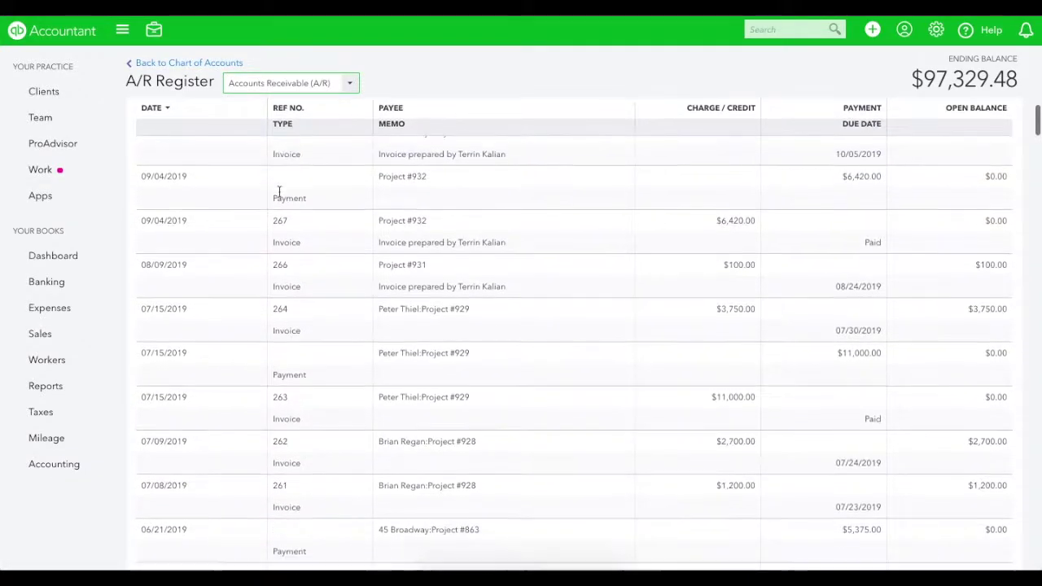
scroll(279, 194, "up", 2)
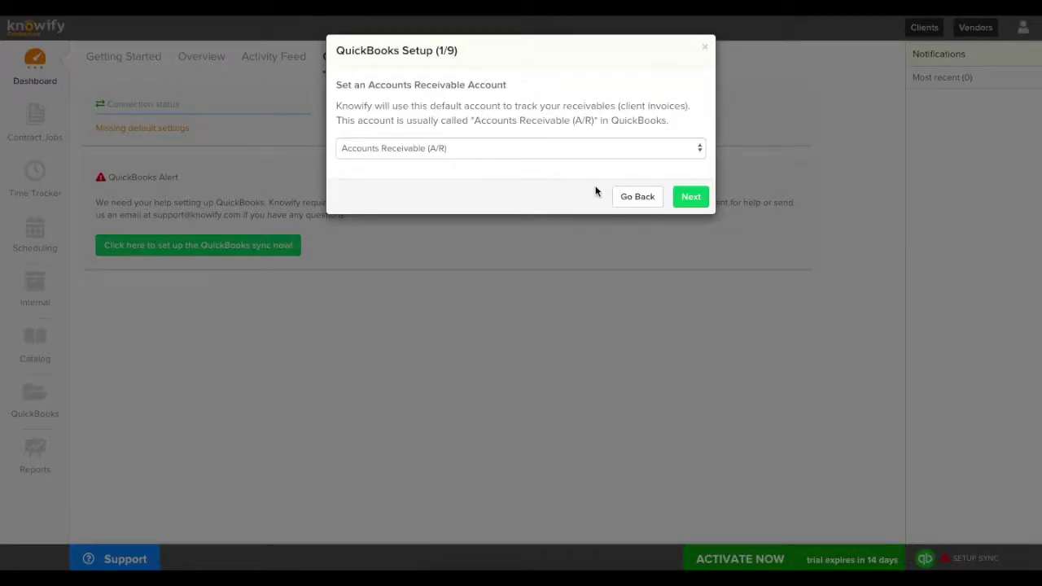
- Keep Accounts Receivable (A/R) and advance to step 2, Default Service for Income, showing Sales
left_click(688, 198)
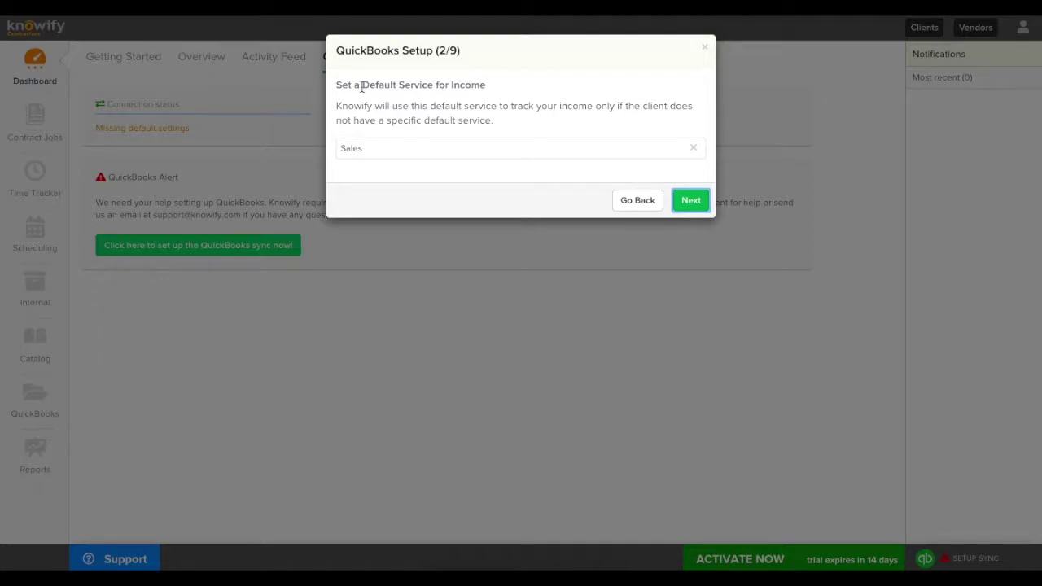
left_click_drag(362, 87, 493, 90)
left_click(493, 92)
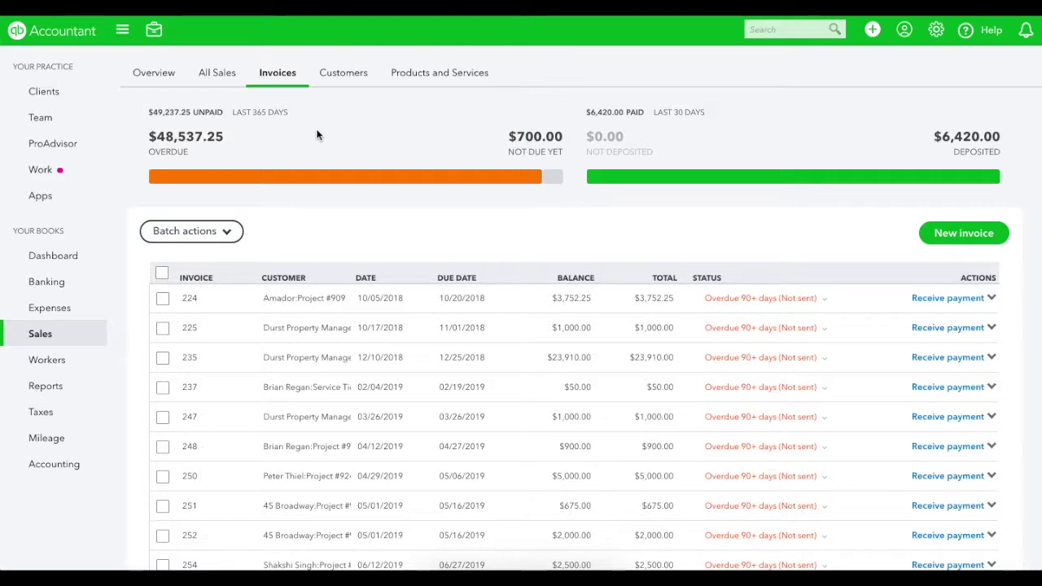
- Start a new QuickBooks invoice and put the Sales service on line 1
left_click(941, 238)
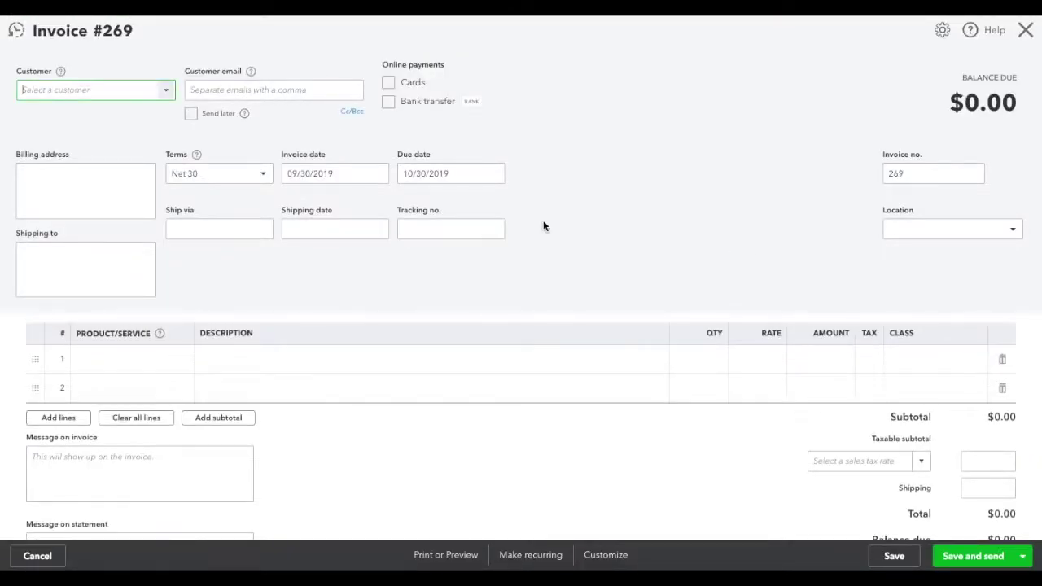
left_click(151, 368)
type("sales")
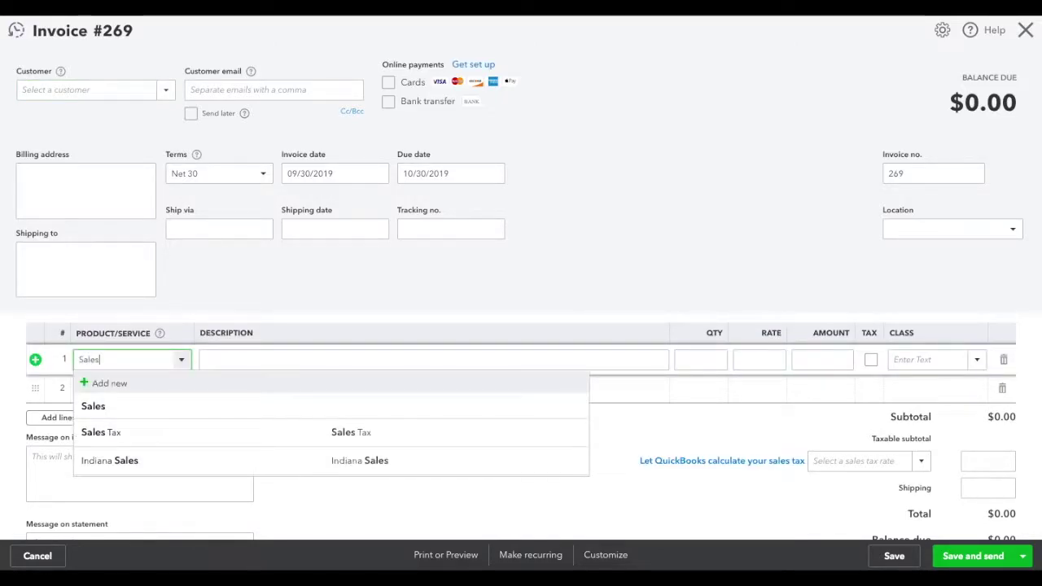
left_click(150, 415)
left_click(287, 428)
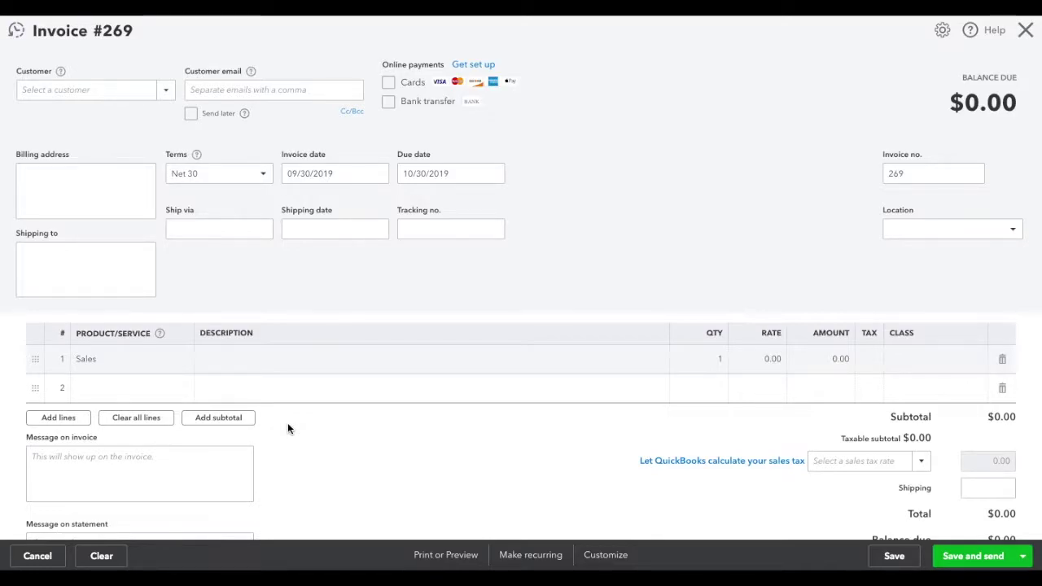
- Discard the unsaved invoice and advance Knowify's setup to step 3 with Bank of America
key("Escape")
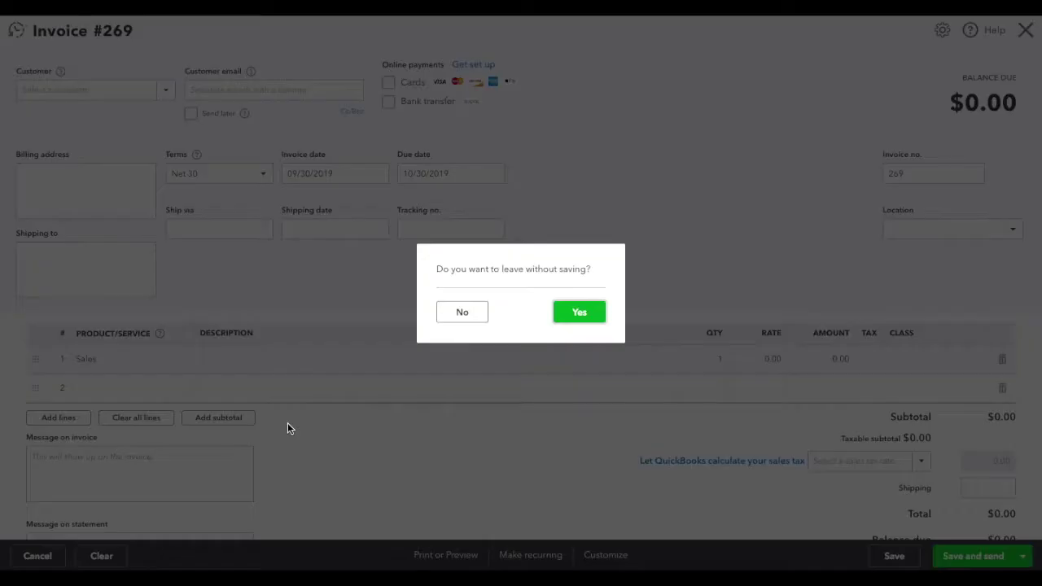
left_click(565, 318)
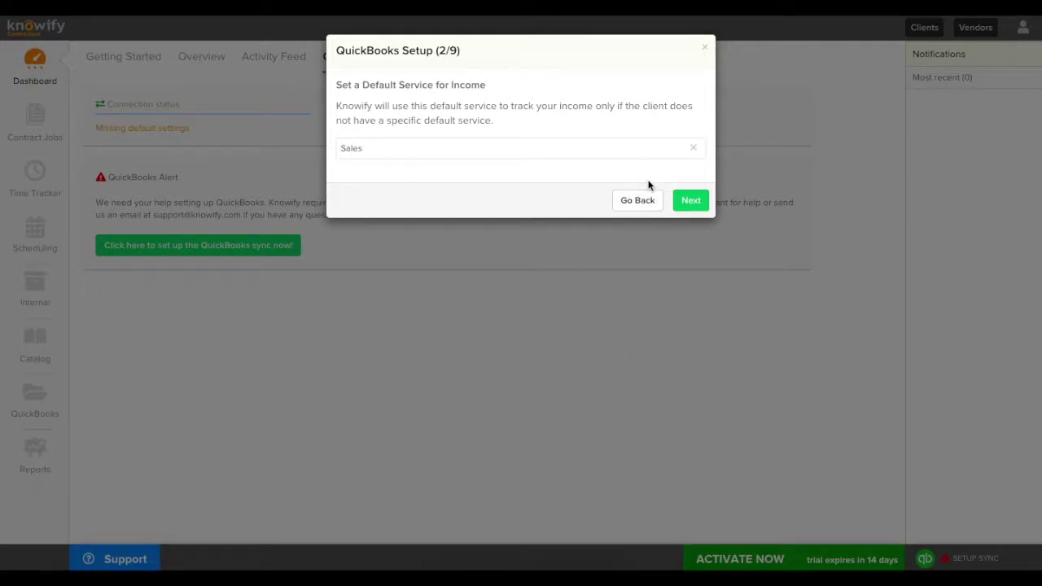
left_click(688, 200)
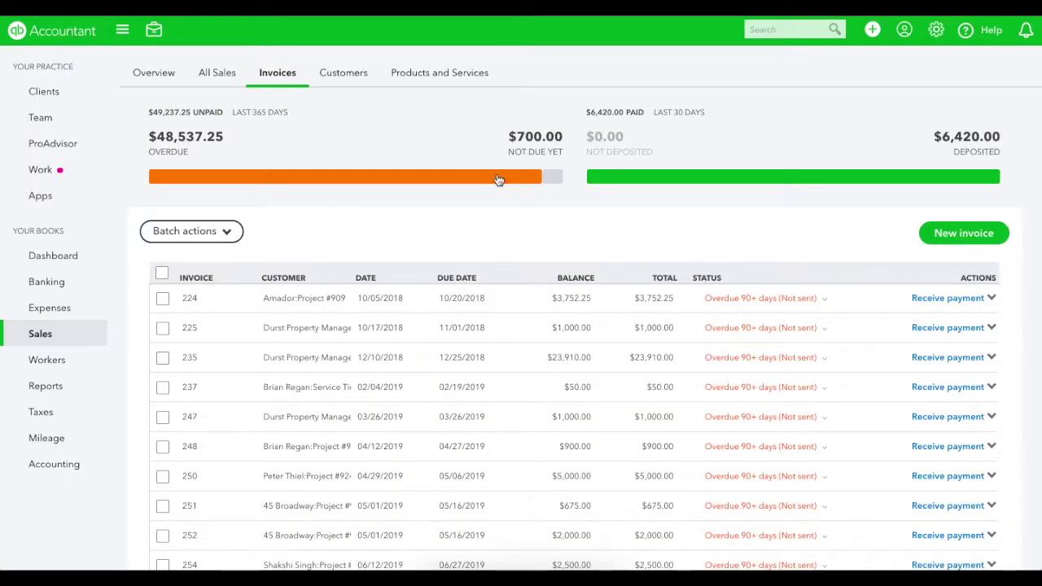
- Receive invoice 224's $3,752.25 payment into Savings, then accept Bank of America in Knowify
left_click(948, 298)
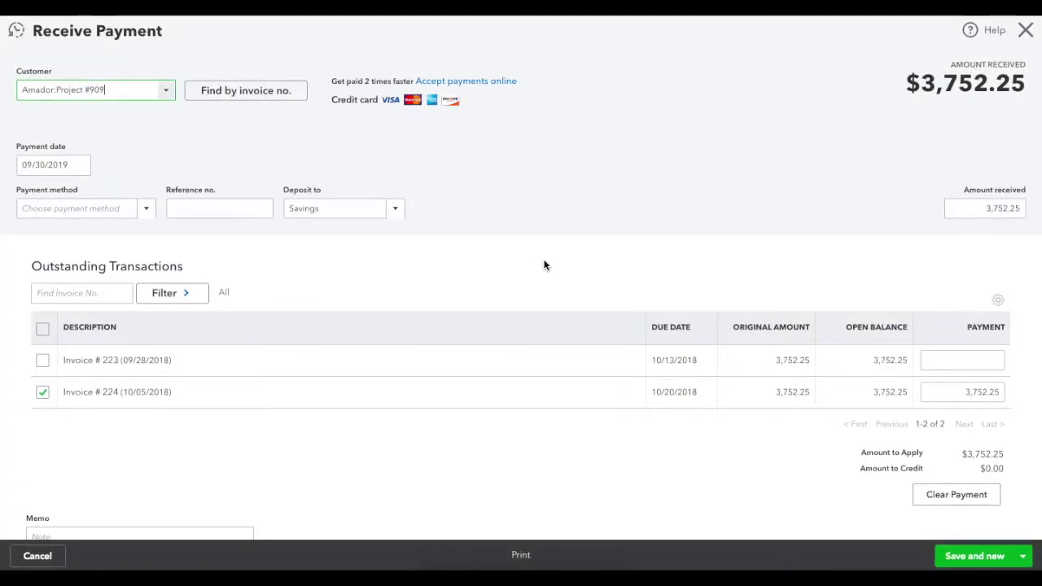
left_click(394, 210)
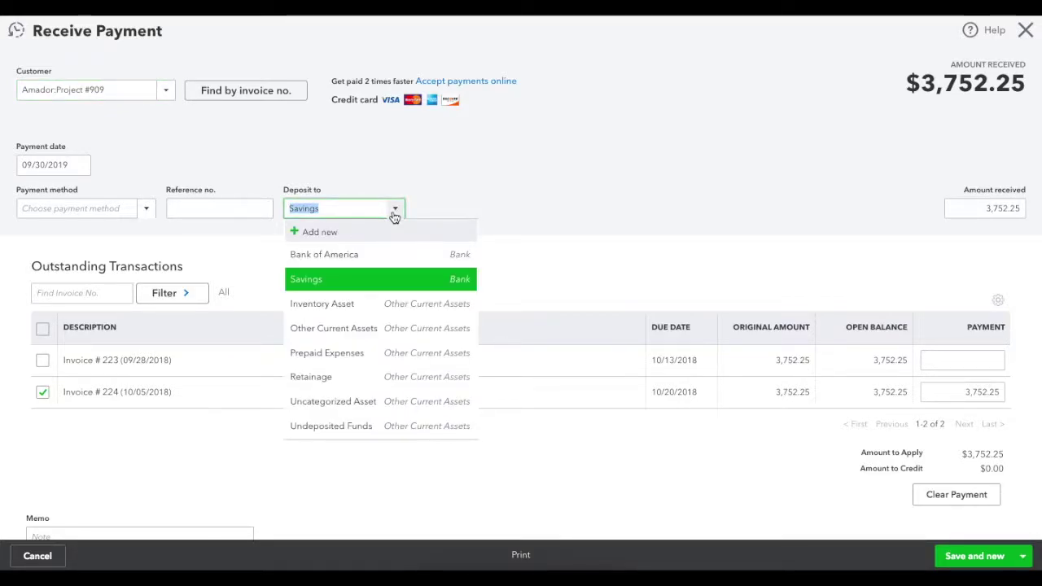
left_click(394, 278)
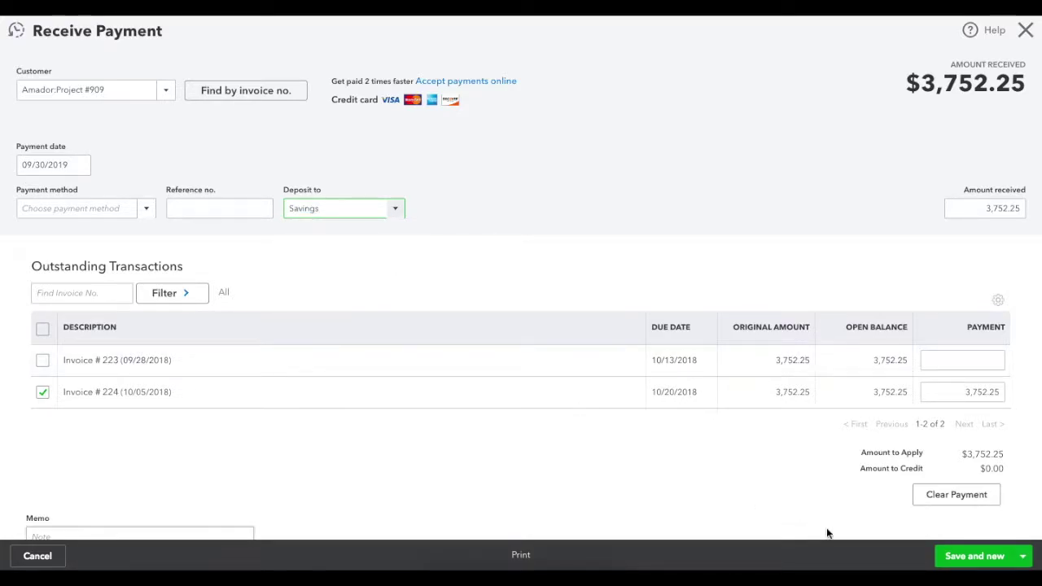
left_click(980, 560)
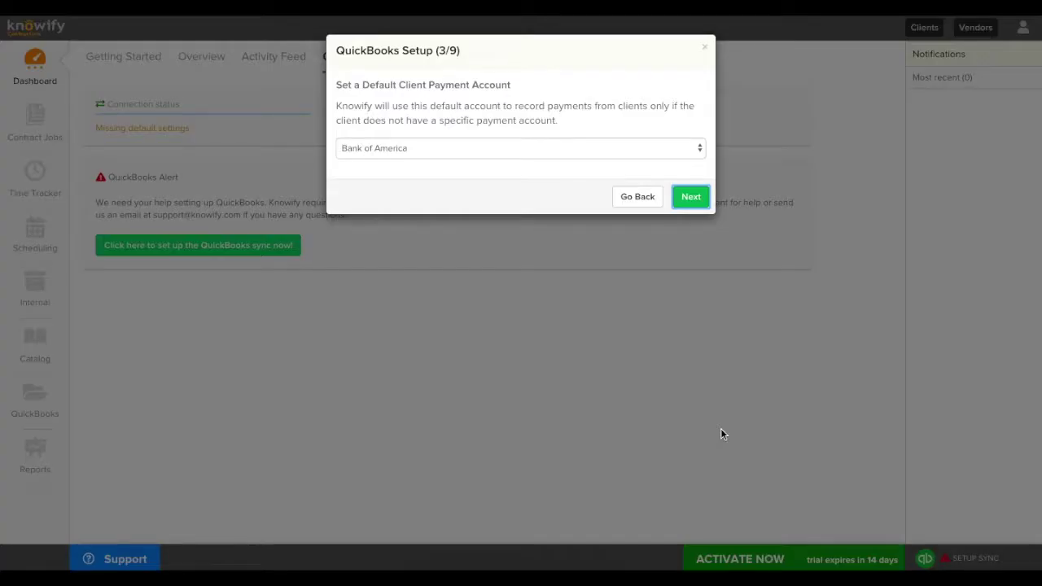
left_click(685, 192)
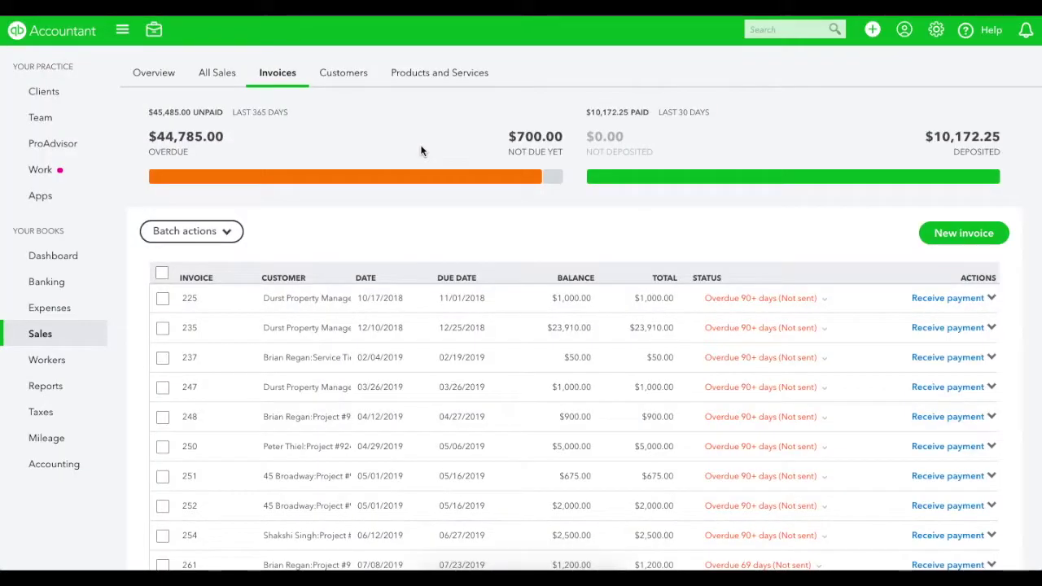
- Open the Accounts Payable (A/P) register from Chart of Accounts and close its tour popup
left_click(69, 462)
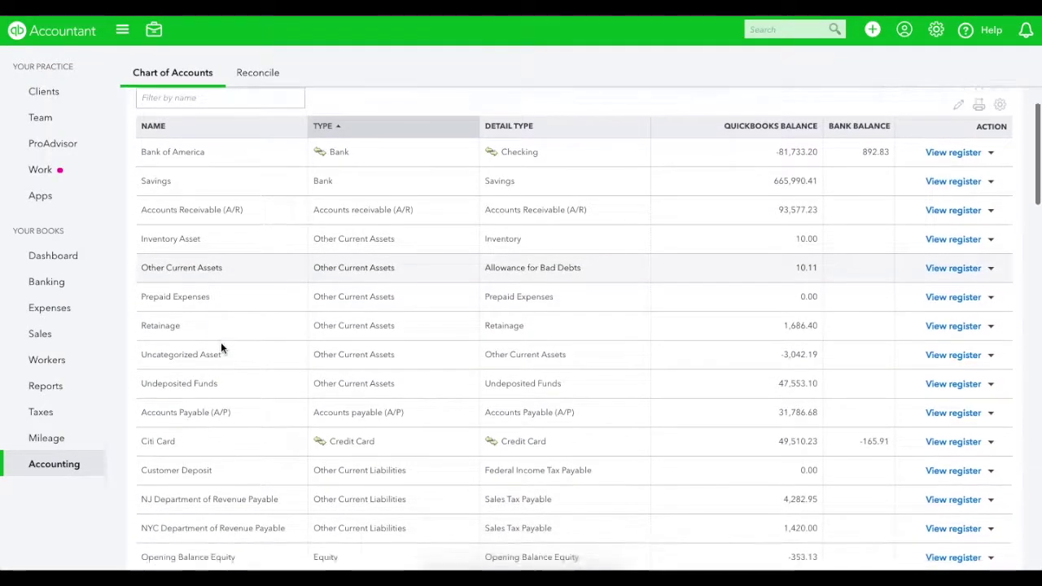
scroll(220, 342, "down", 2)
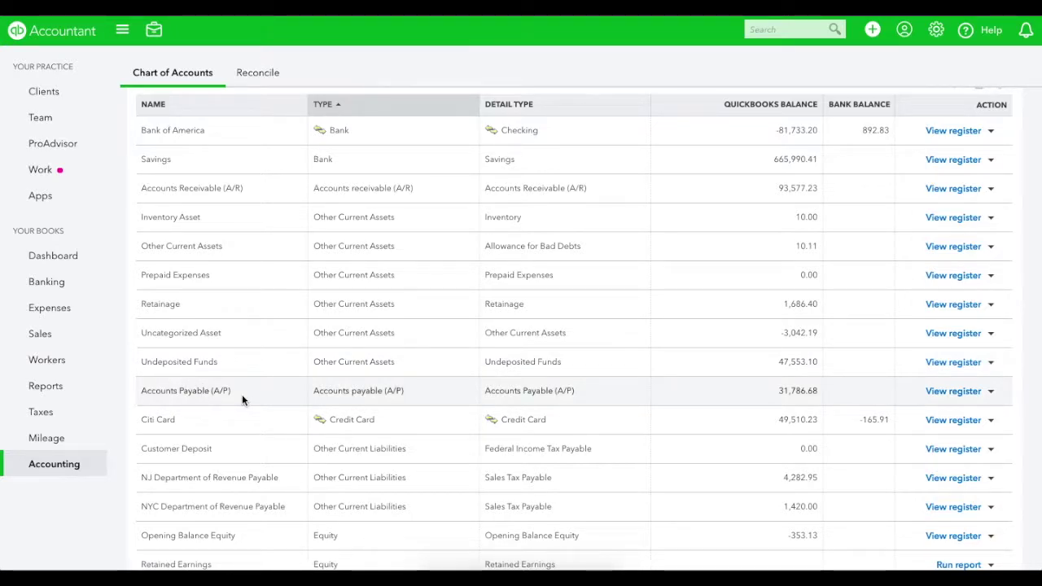
left_click(938, 395)
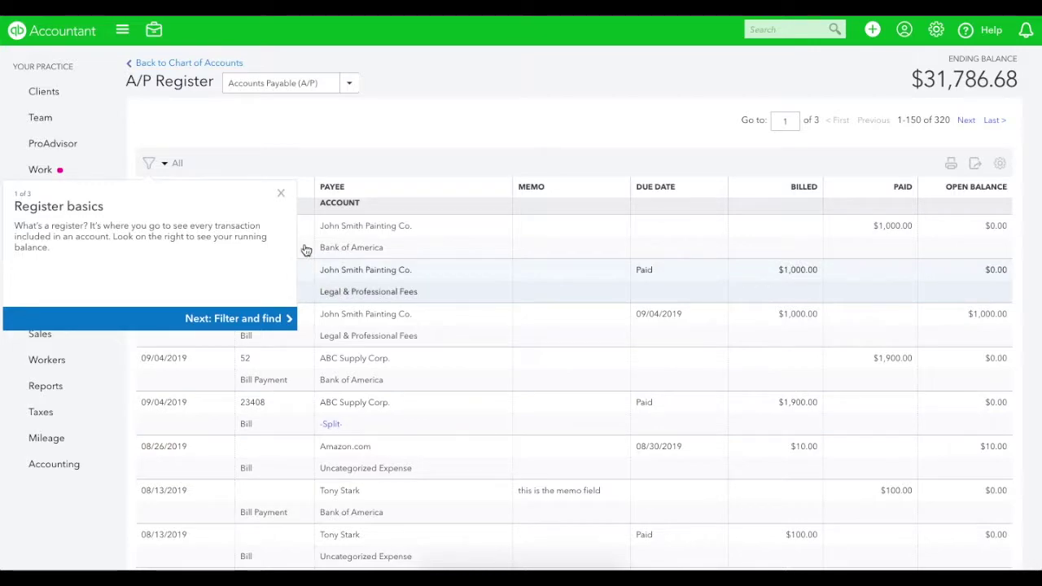
left_click(281, 194)
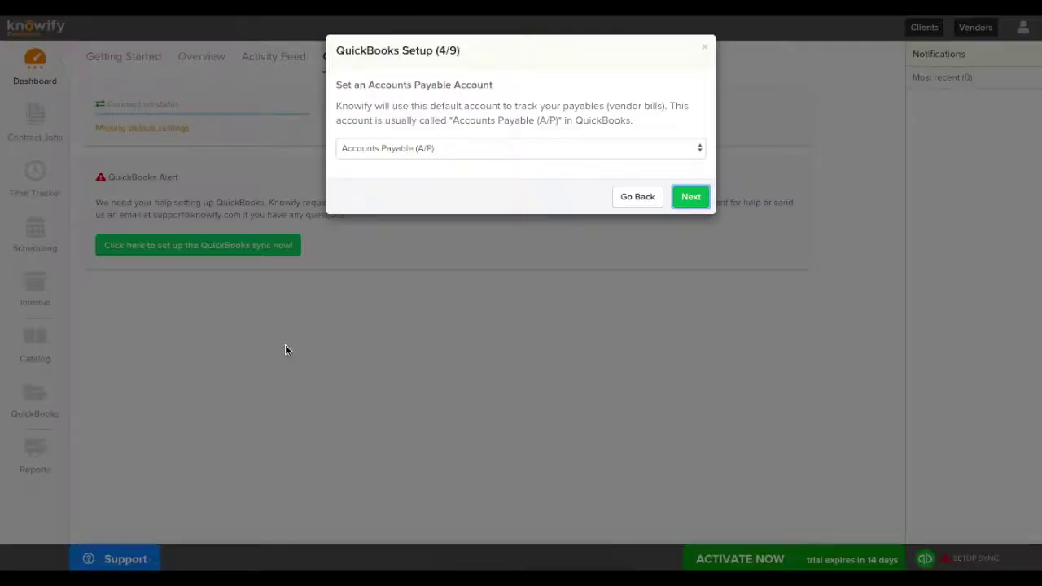
- Accept Accounts Payable (A/P), then browse expense accounts but keep Uncategorized Expense as default
left_click(690, 197)
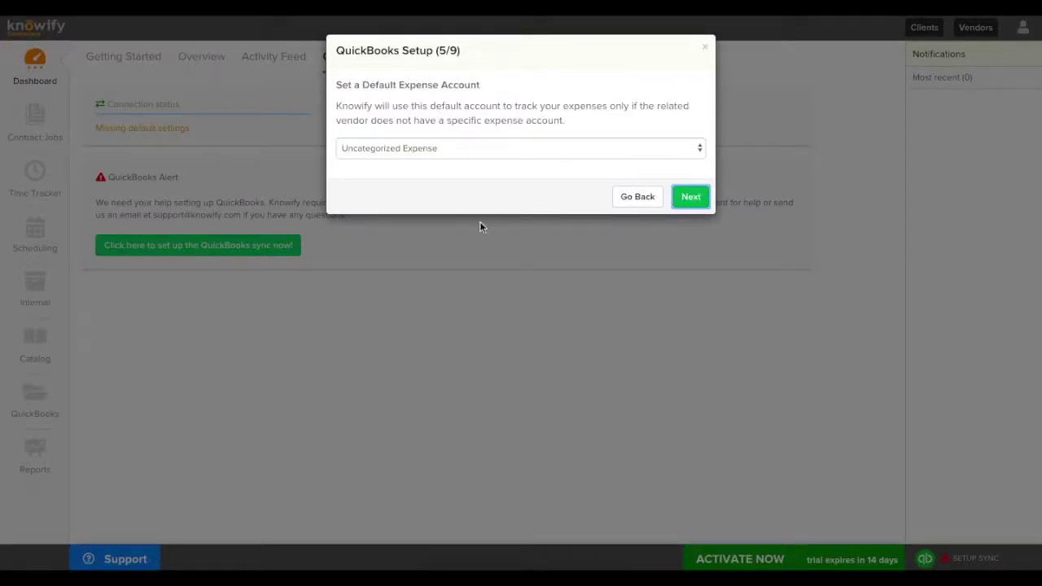
left_click(363, 150)
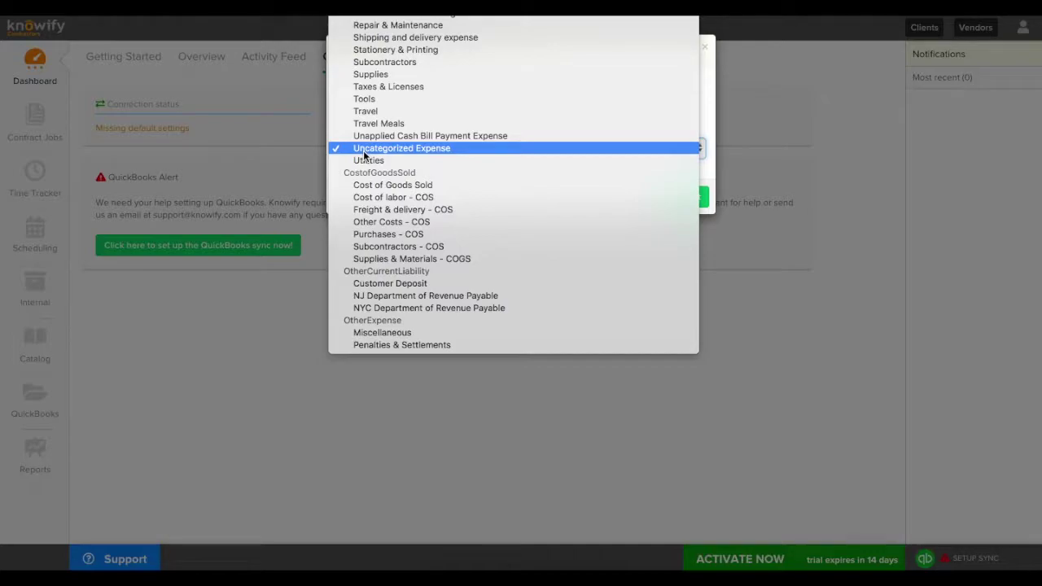
scroll(363, 151, "up", 5)
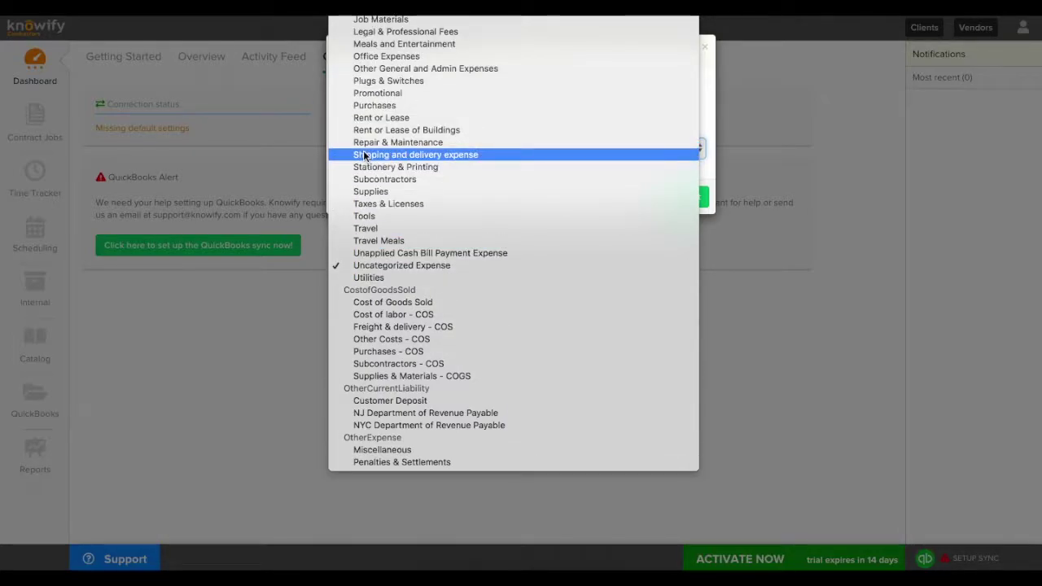
key("Escape")
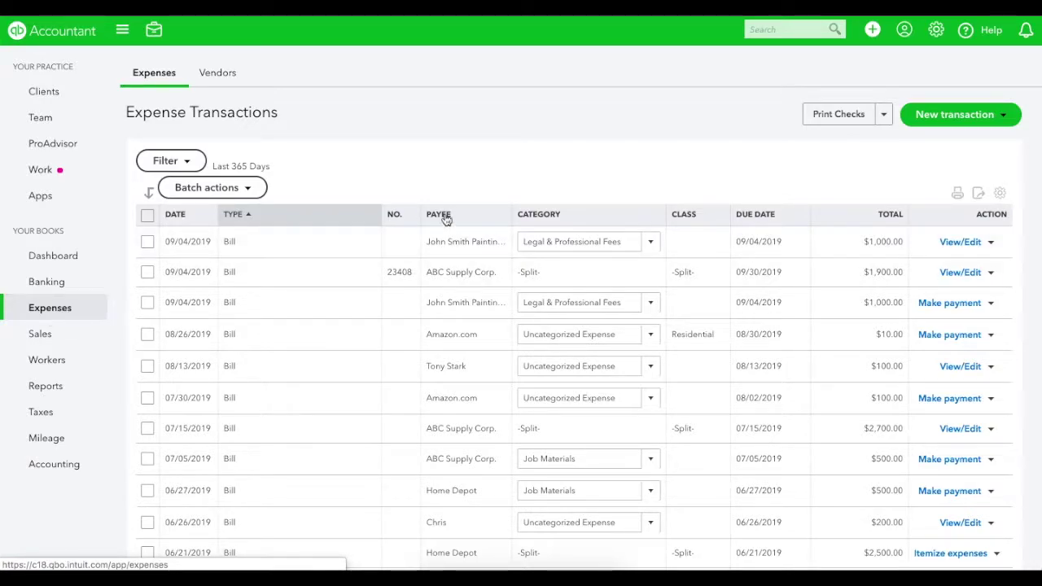
left_click(973, 120)
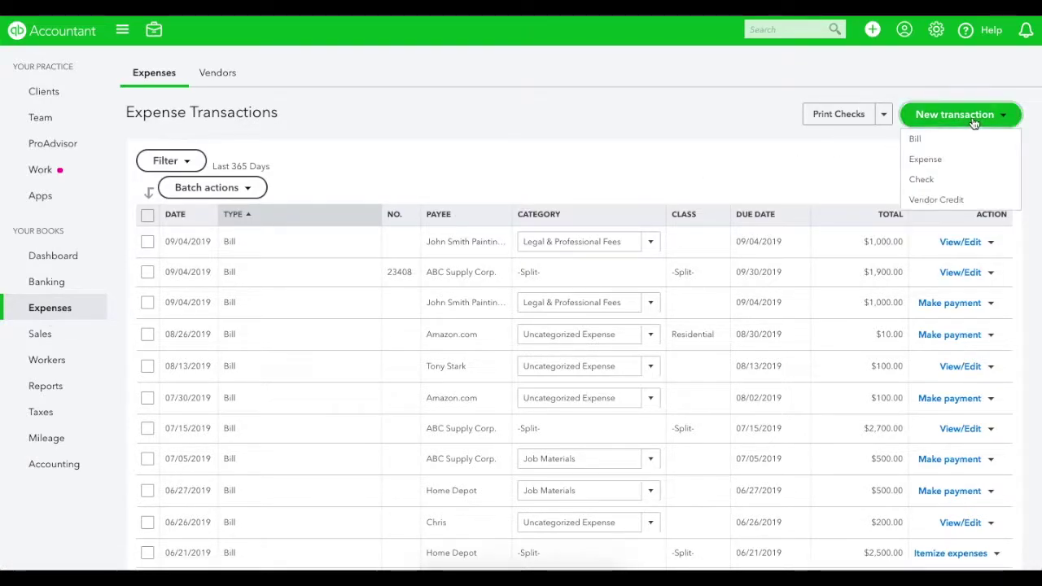
left_click(916, 139)
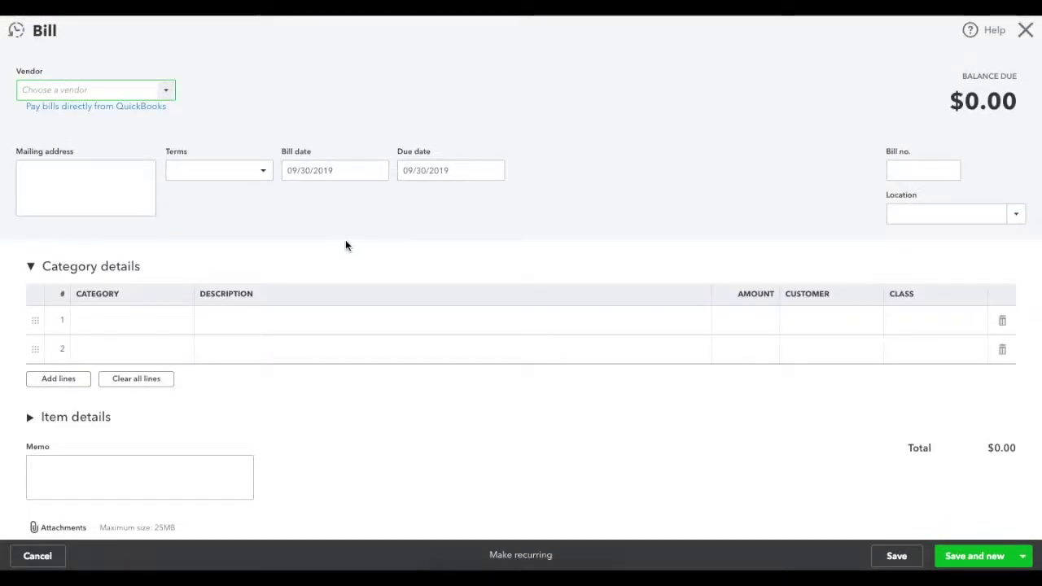
left_click(102, 323)
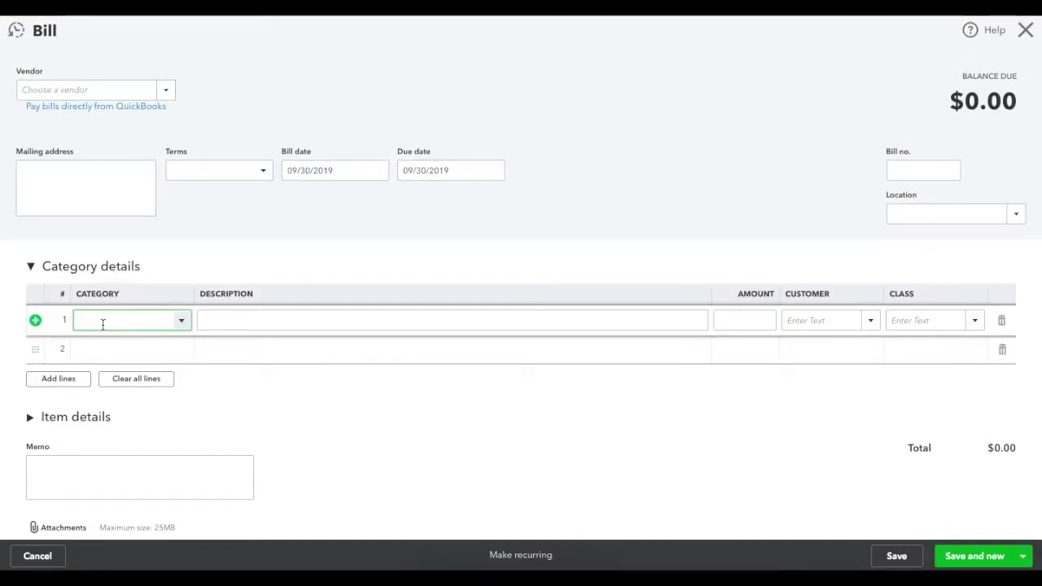
left_click(182, 320)
scroll(181, 348, "down", 1)
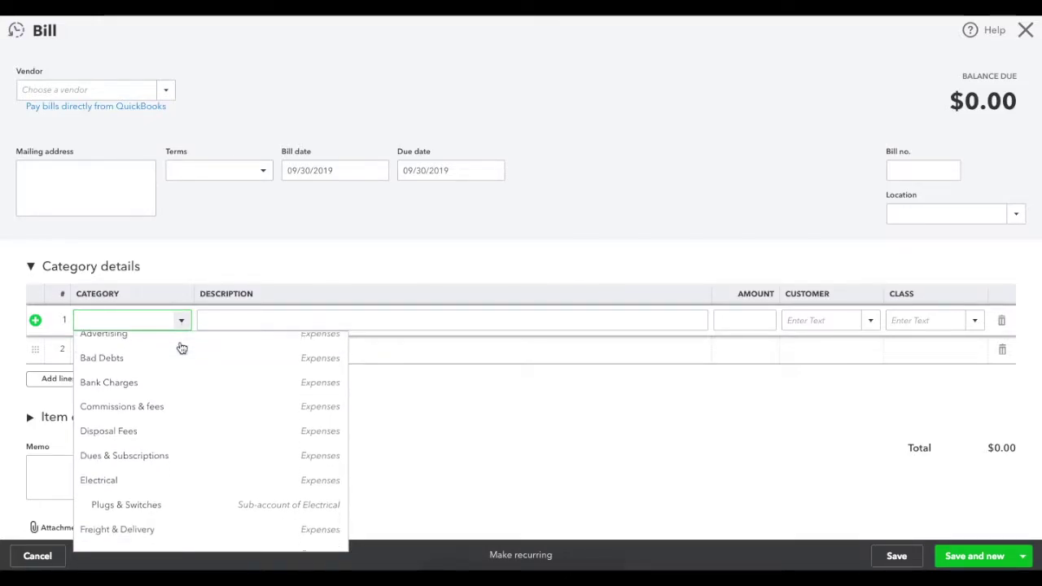
scroll(182, 349, "down", 3)
type("unca")
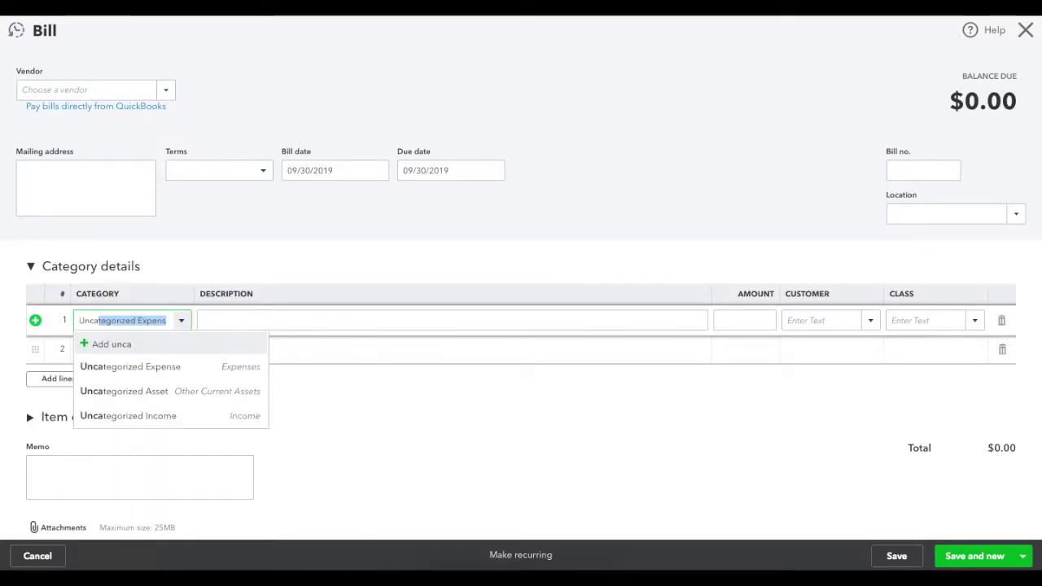
left_click(158, 379)
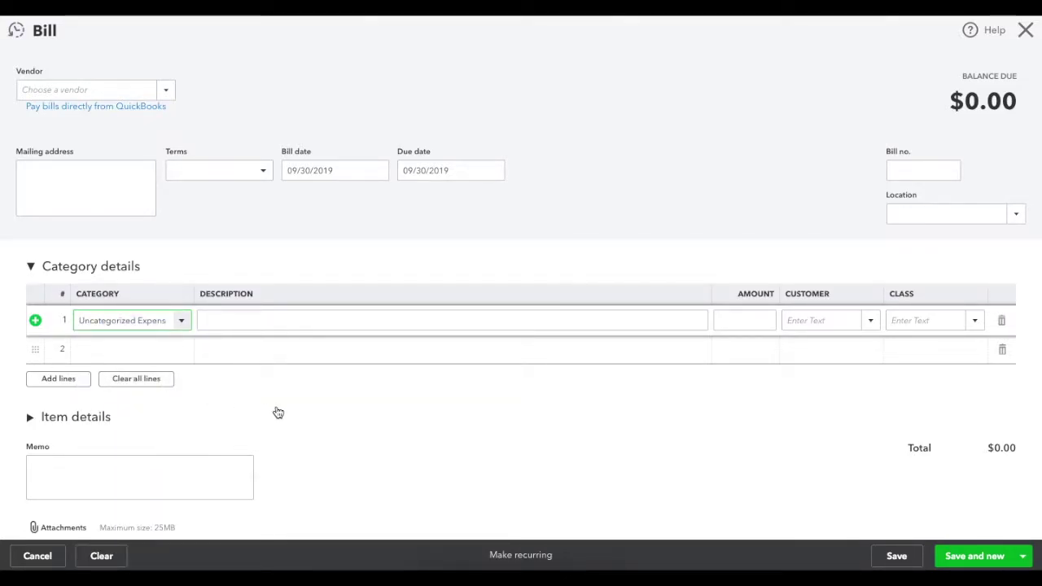
left_click(278, 413)
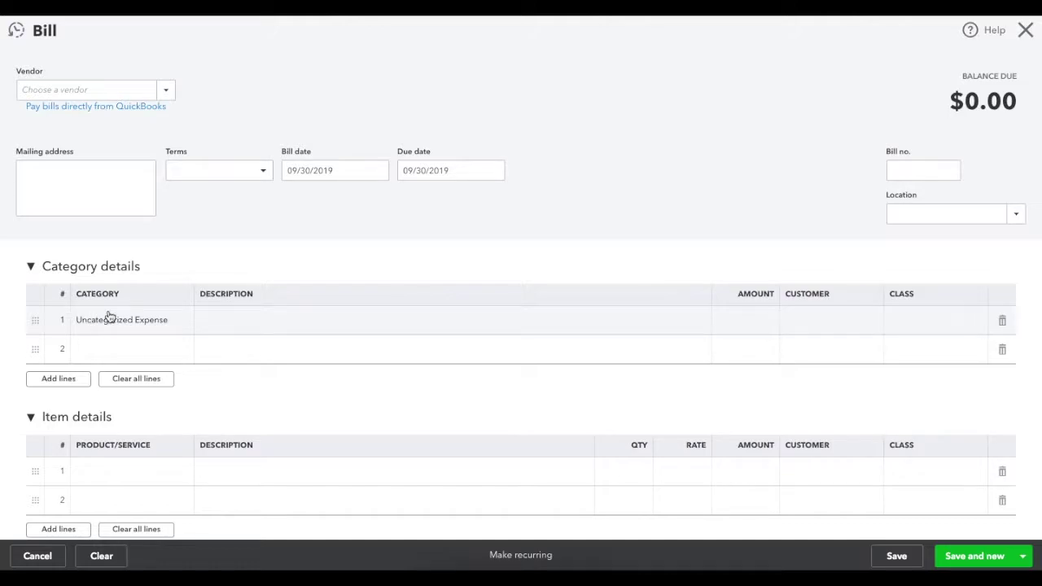
key("Escape")
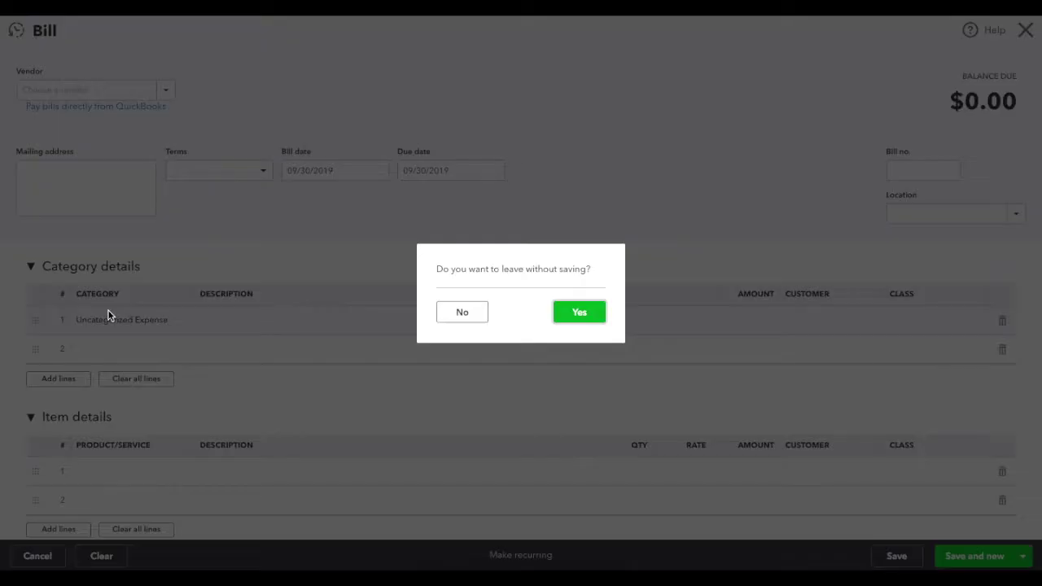
left_click(588, 316)
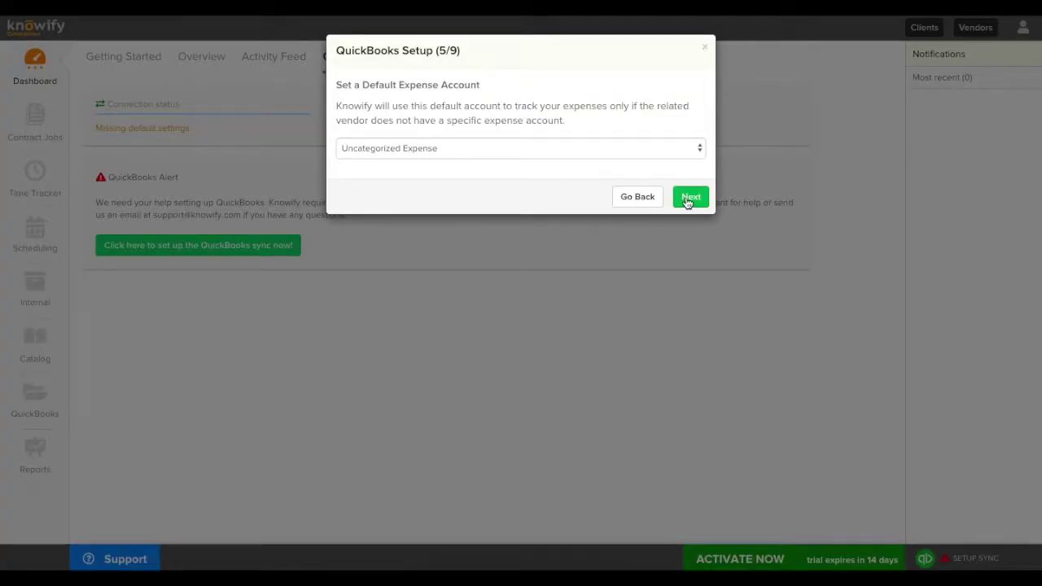
- Check that a $1,000.00 bill payment draws on Bank of America, advancing Knowify to step 7
left_click(688, 201)
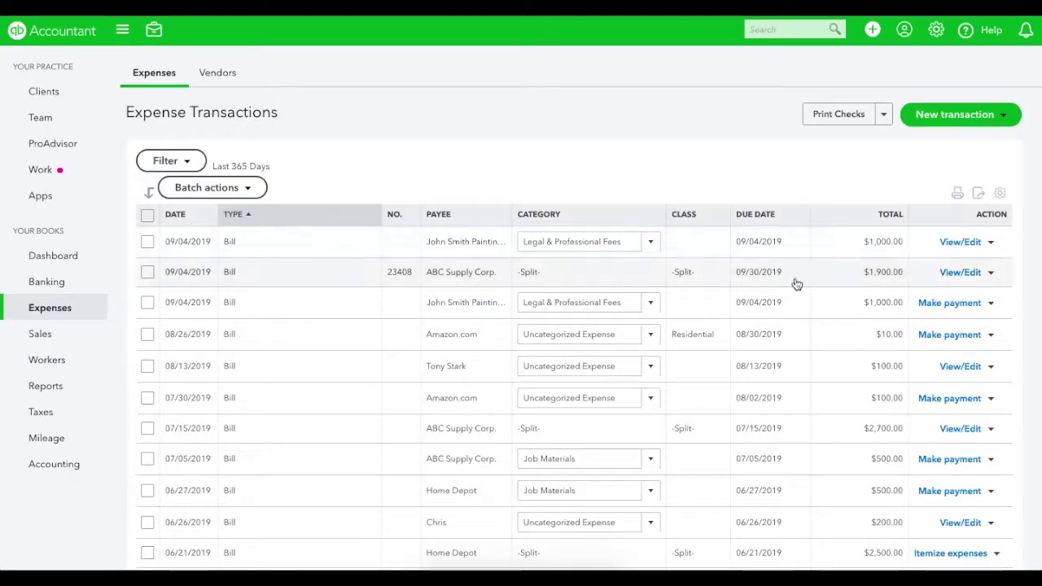
left_click(935, 304)
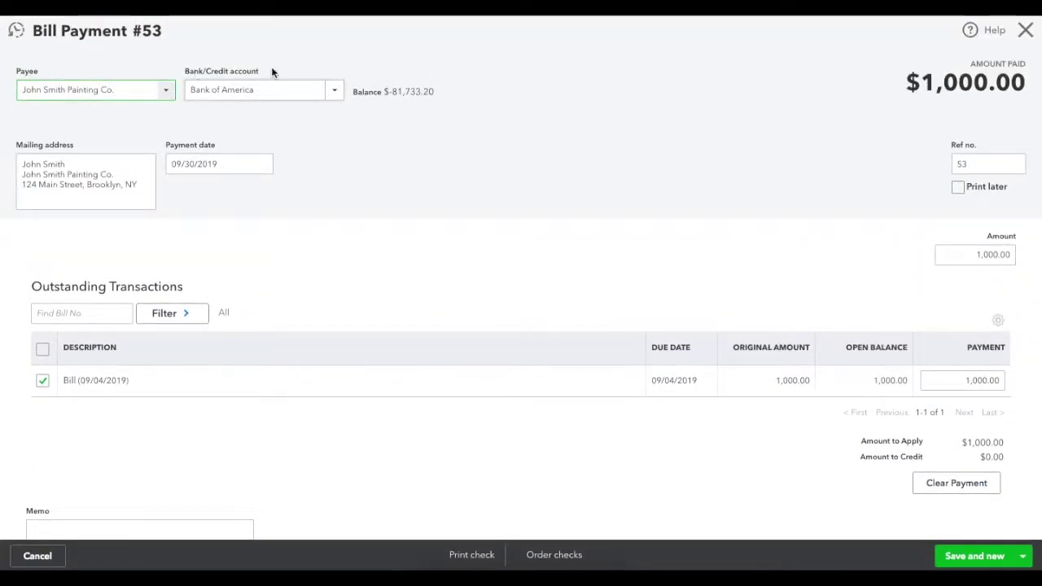
left_click(335, 92)
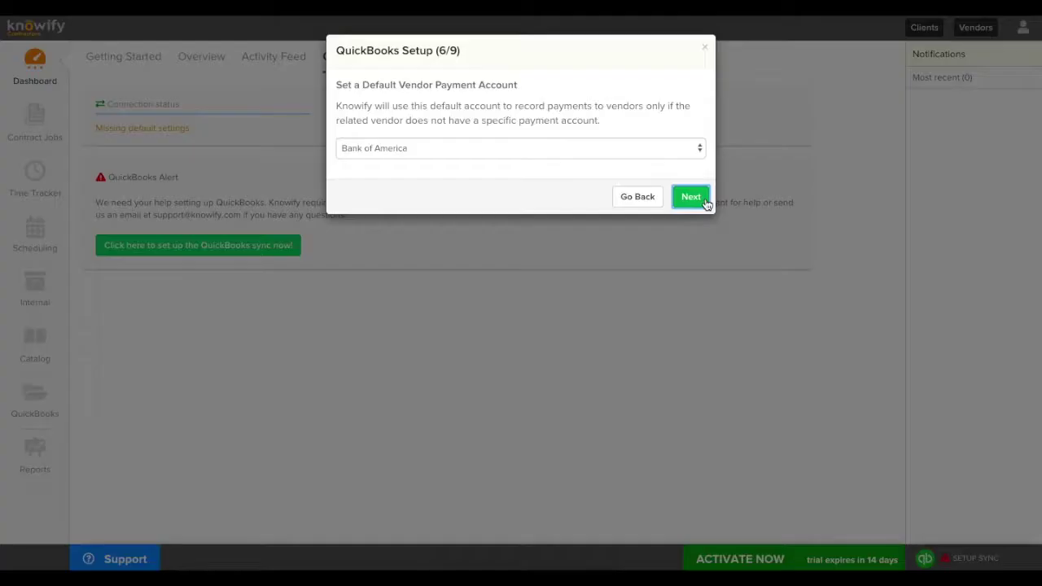
left_click(705, 201)
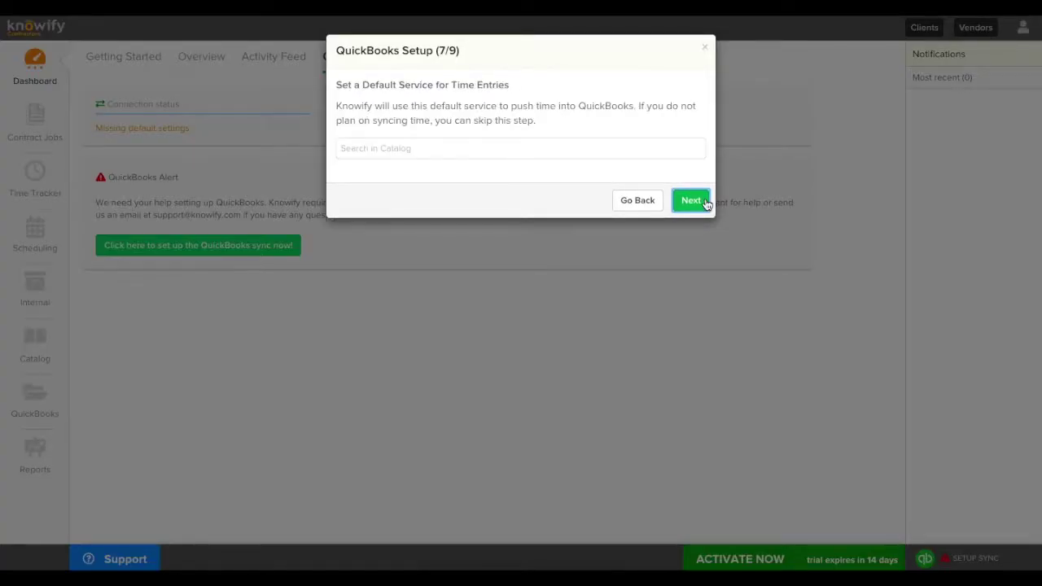
- Search the catalog for 'hour' and pick Hours as the default time-entry service
left_click(482, 144)
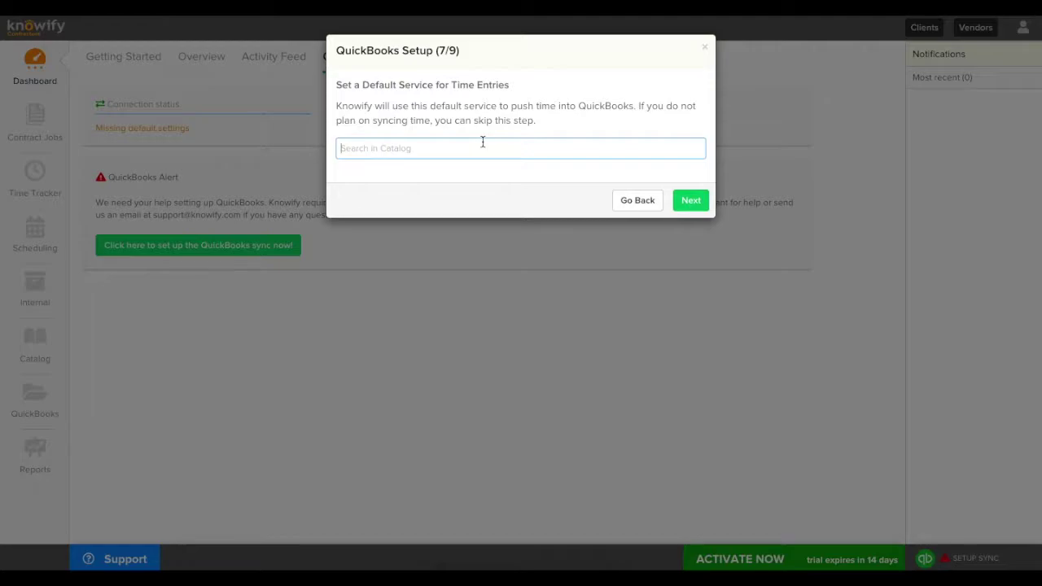
type("hour")
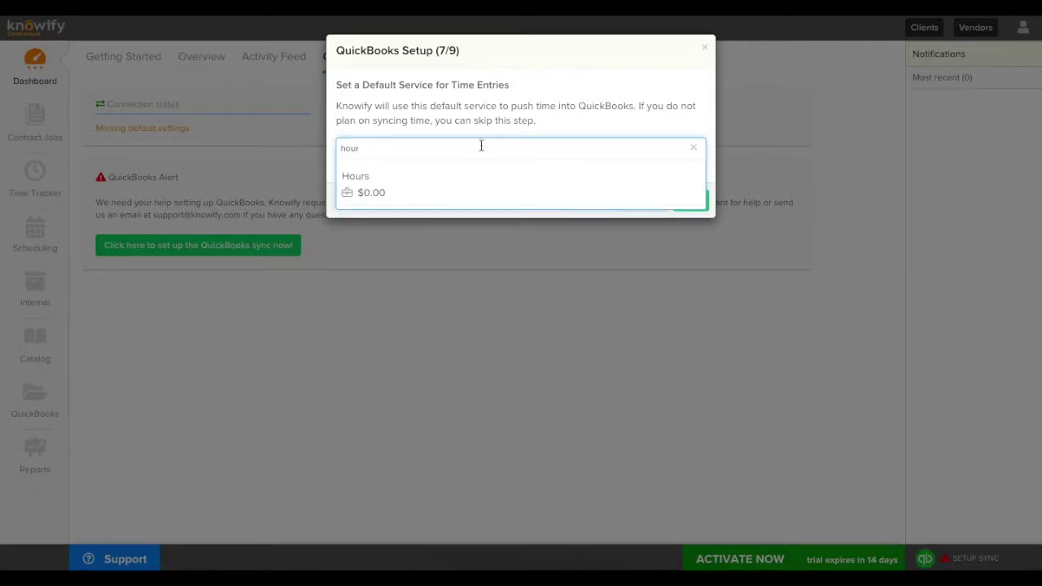
left_click(472, 190)
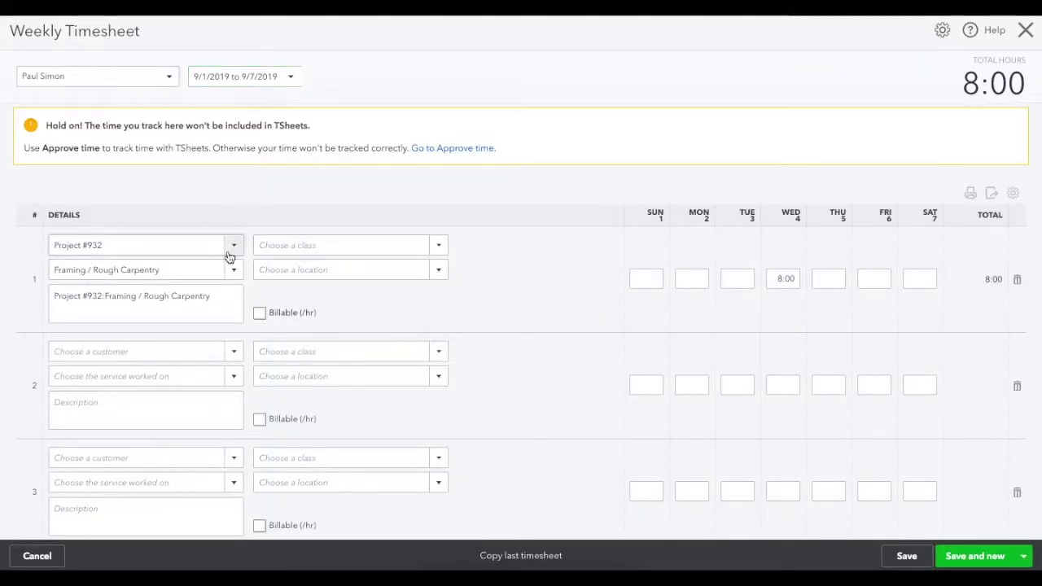
- Search 'hour' in the Weekly Timesheet's row 2 service field and choose Hours
left_click(238, 378)
left_click(238, 378)
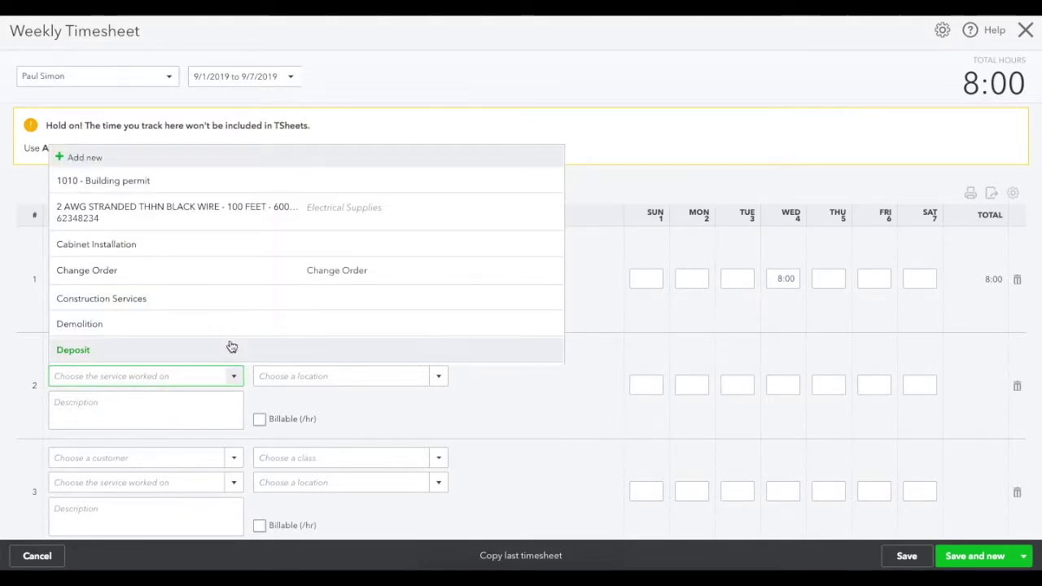
type("hour")
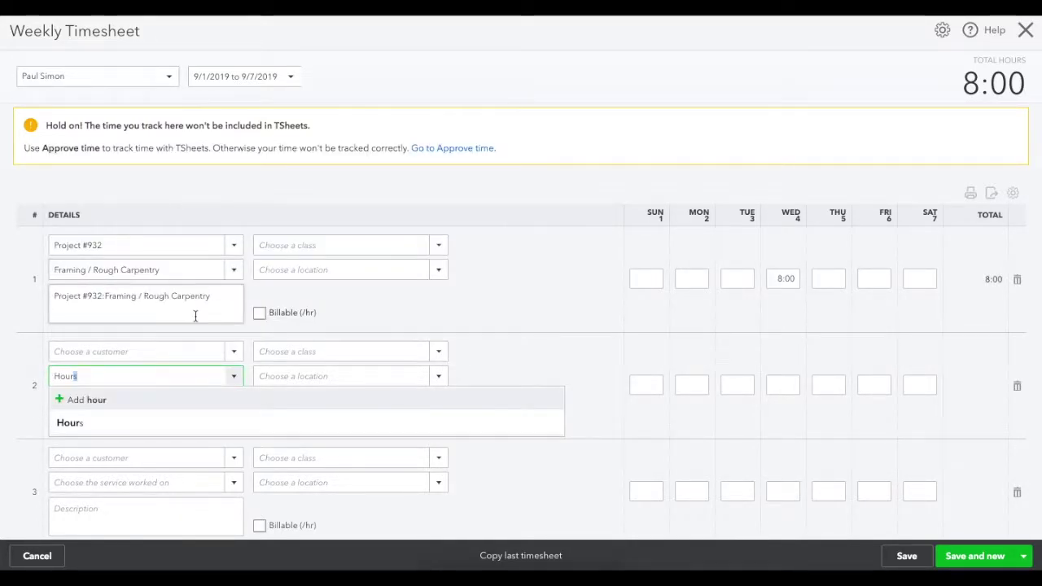
left_click(169, 432)
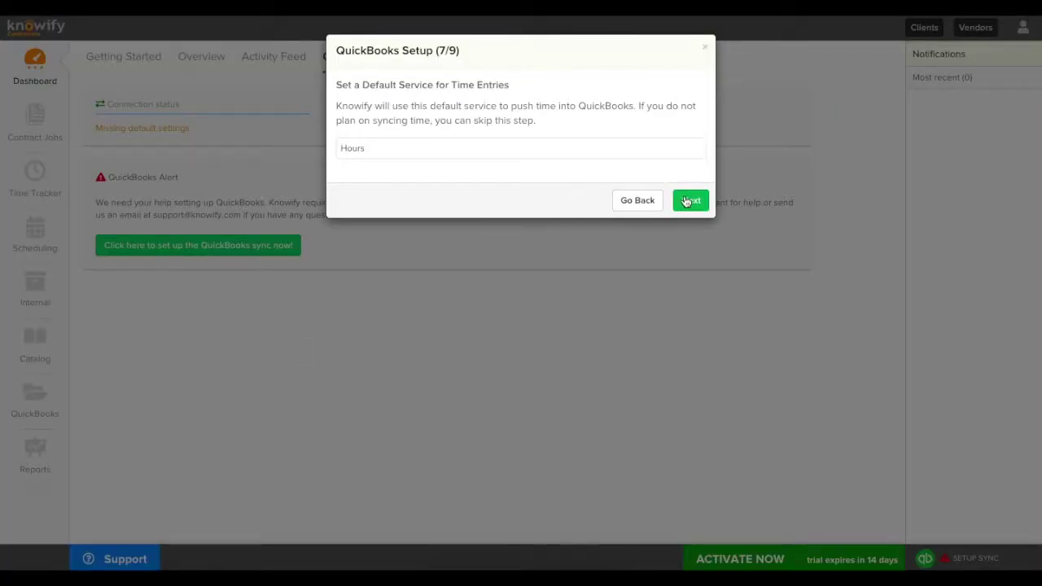
- Make Uncategorized Income the default income account for new services
left_click(689, 200)
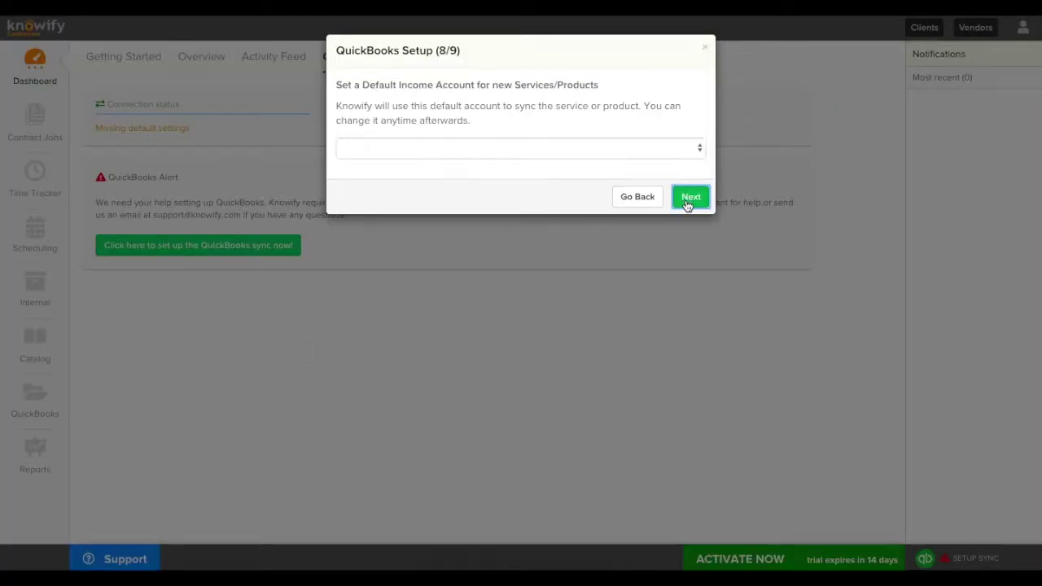
left_click(485, 158)
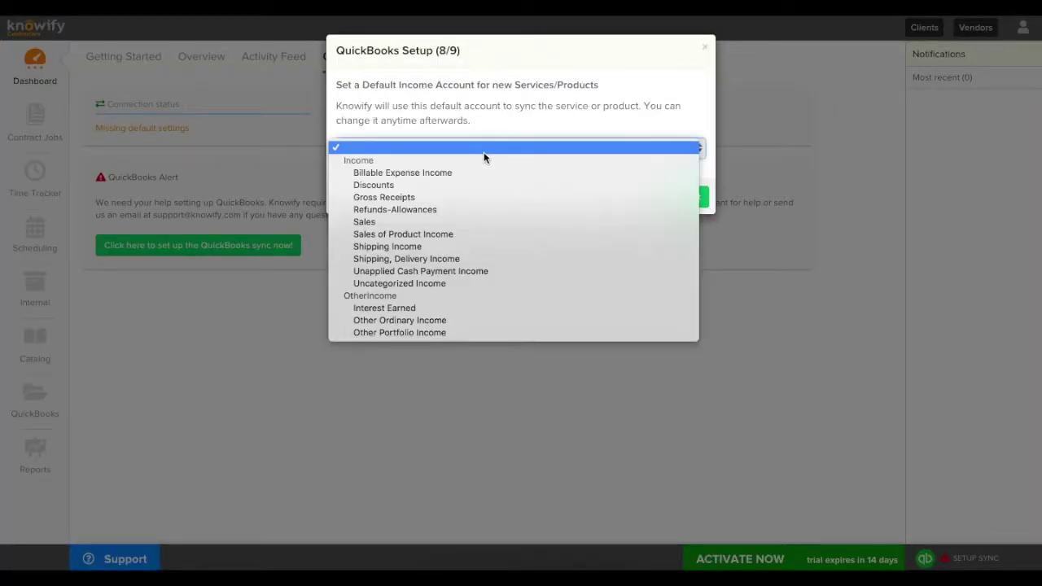
left_click(505, 283)
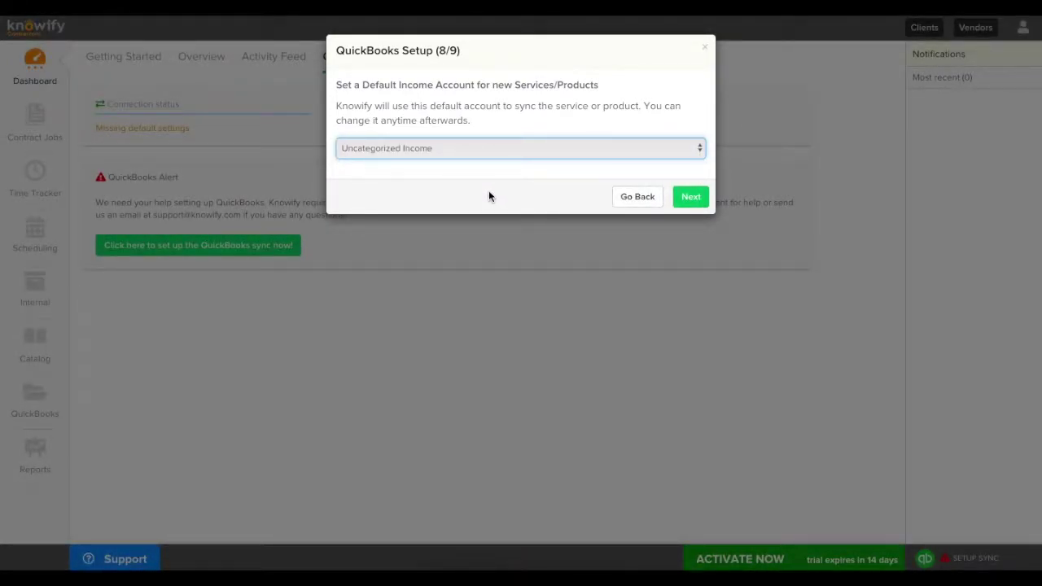
- Make Uncategorized Expense the default expense account on step 9 of 9
left_click(691, 200)
left_click(411, 149)
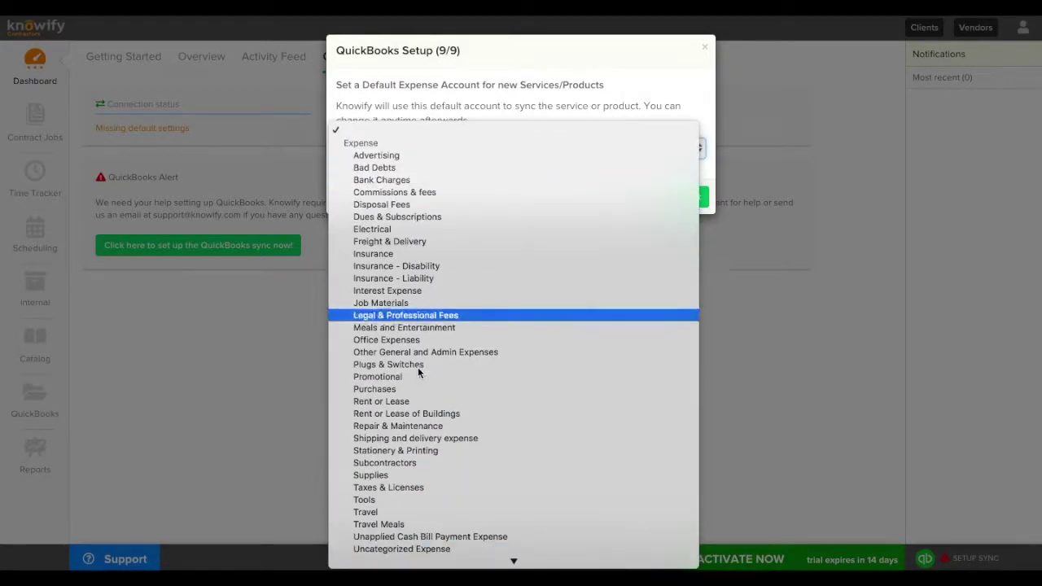
left_click(419, 547)
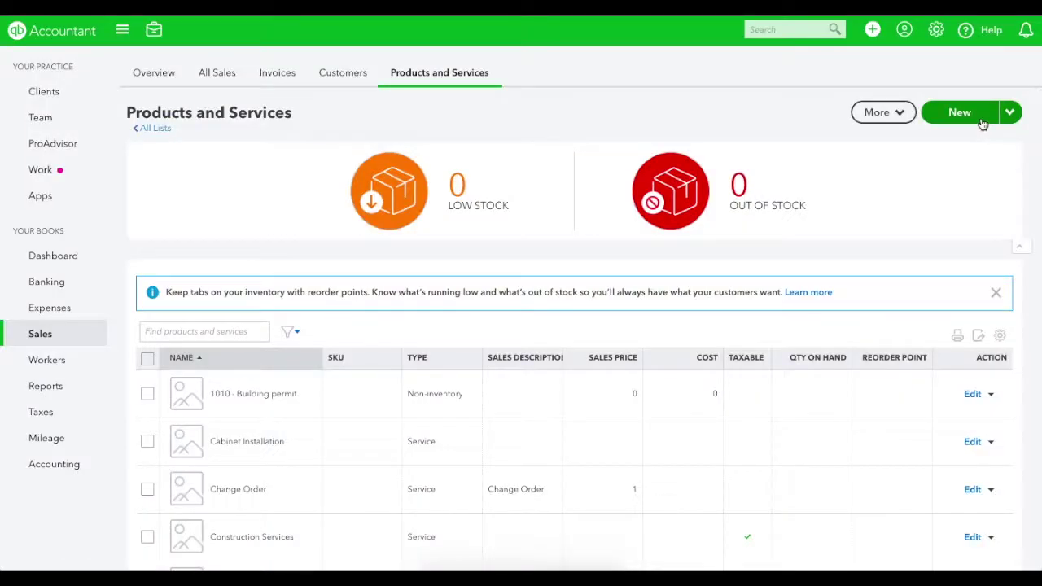
left_click(953, 109)
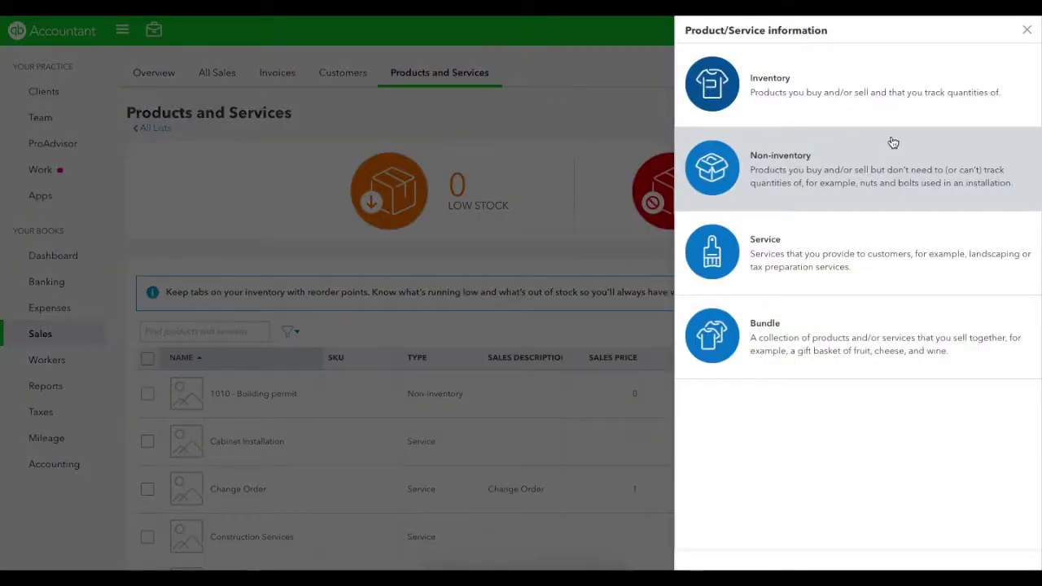
- Create a new non-inventory item with Uncategorized Income as its income account
left_click(841, 170)
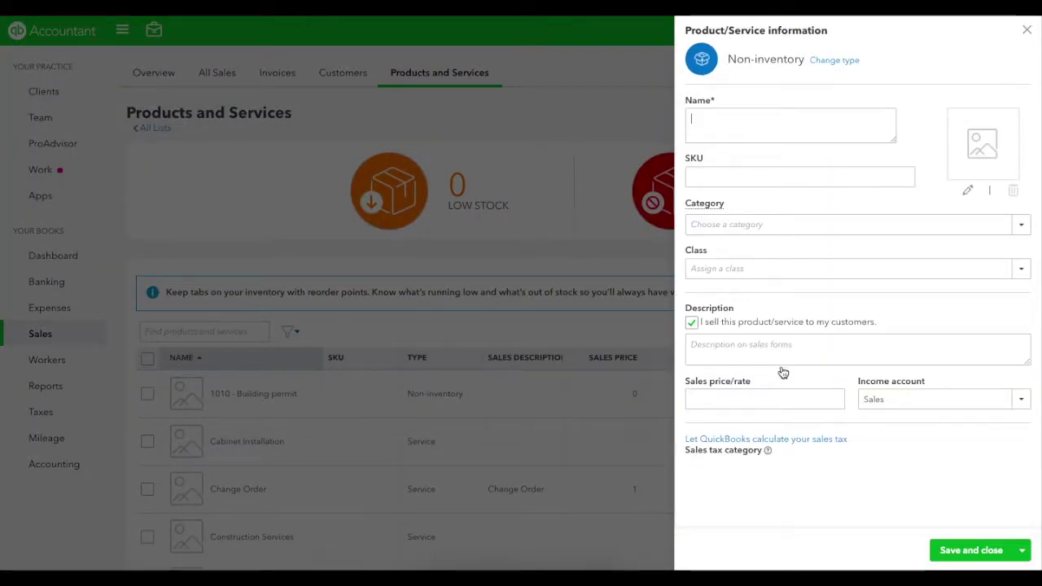
scroll(834, 403, "down", 1)
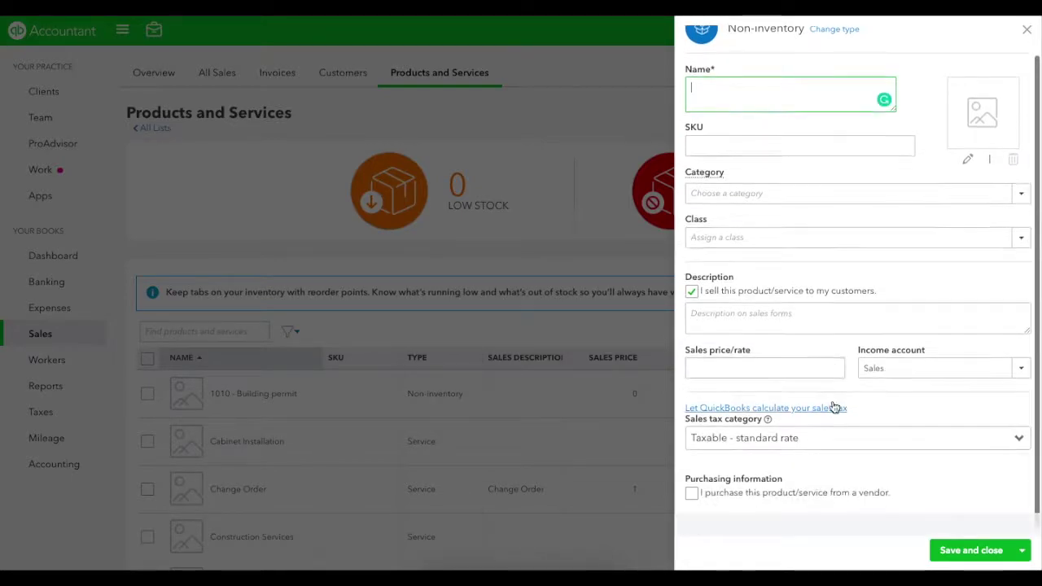
left_click(917, 368)
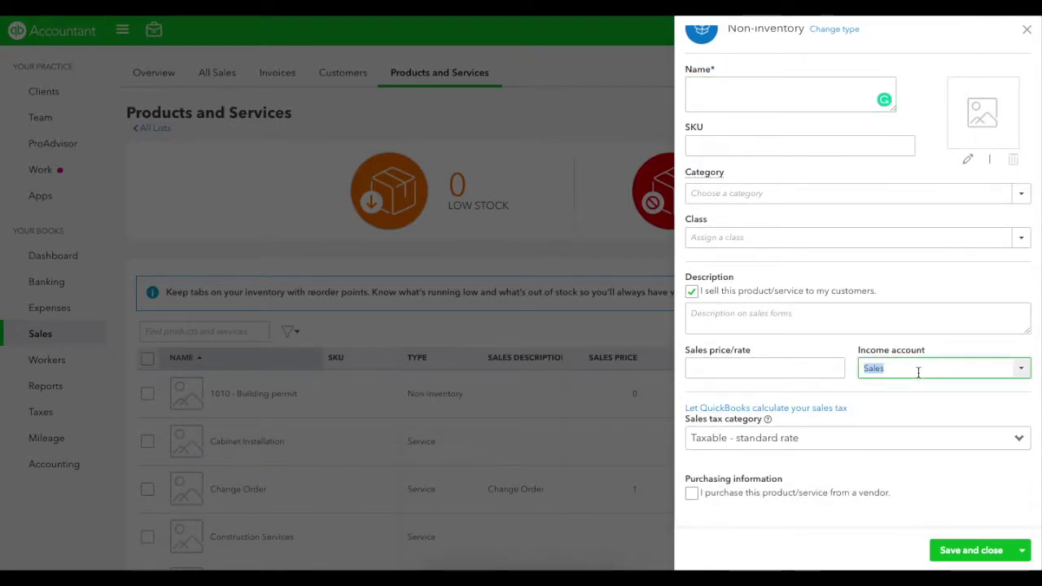
left_click(1021, 371)
type("unca")
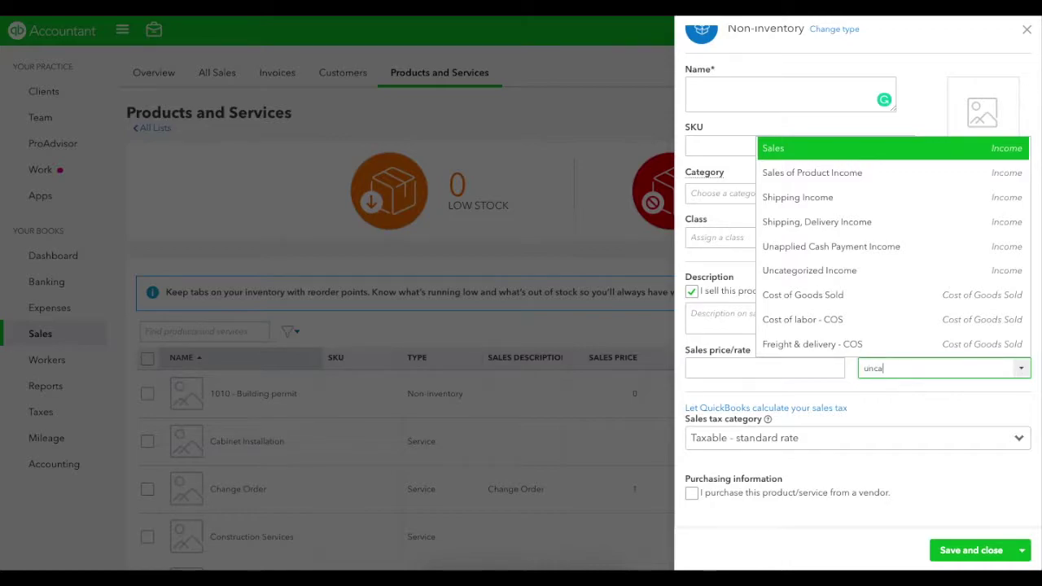
left_click(957, 443)
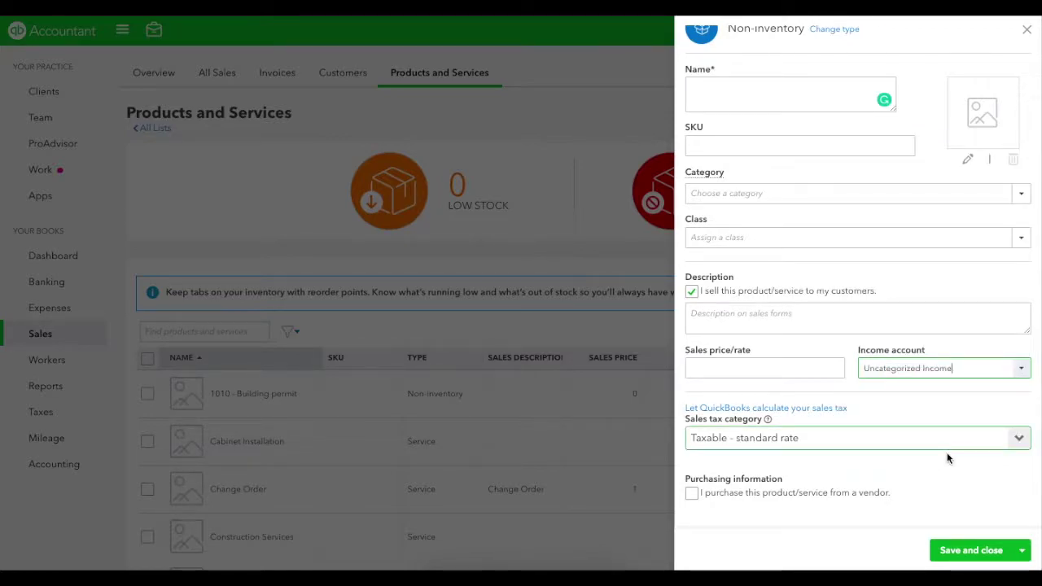
- Mark the item as purchased from a vendor with Uncategorized Expense as its expense account
left_click(692, 494)
scroll(936, 456, "down", 2)
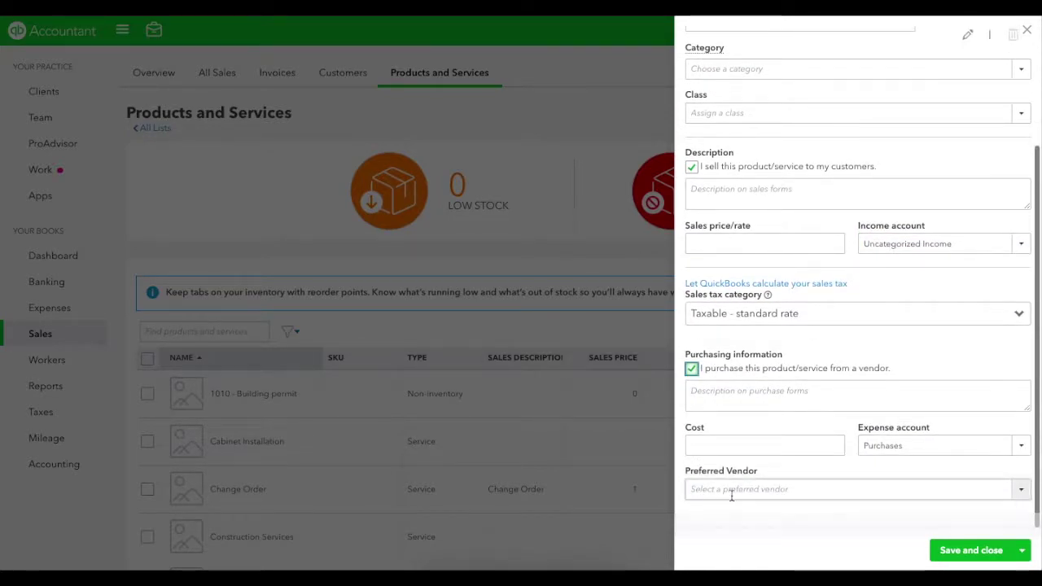
left_click(942, 447)
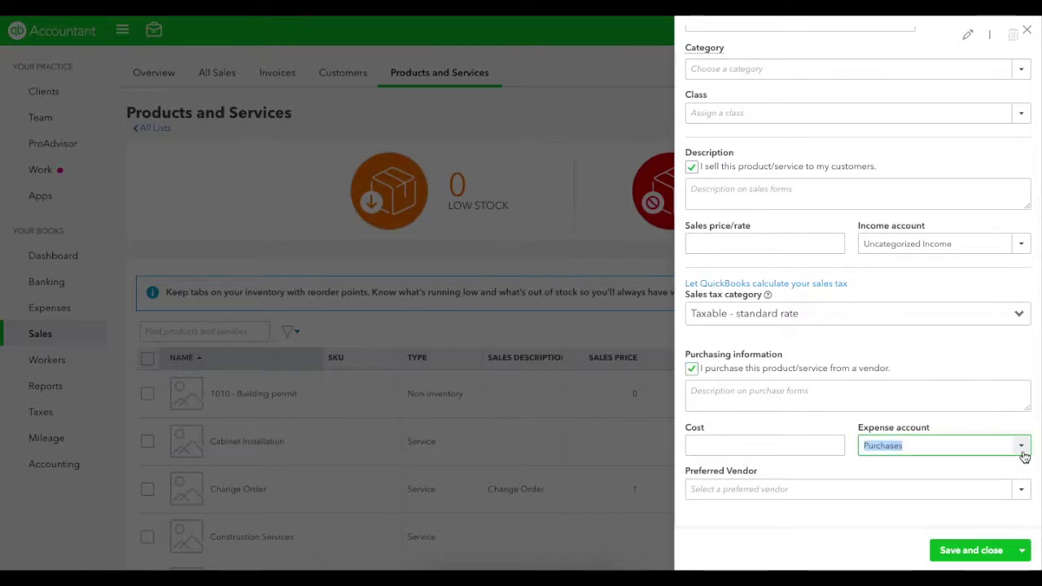
left_click(1022, 450)
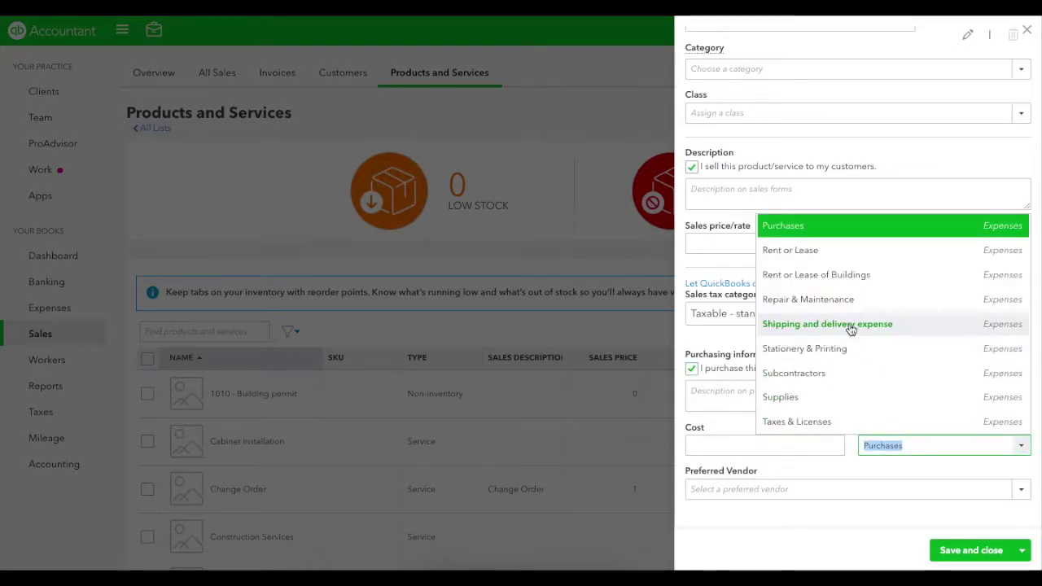
type("unca")
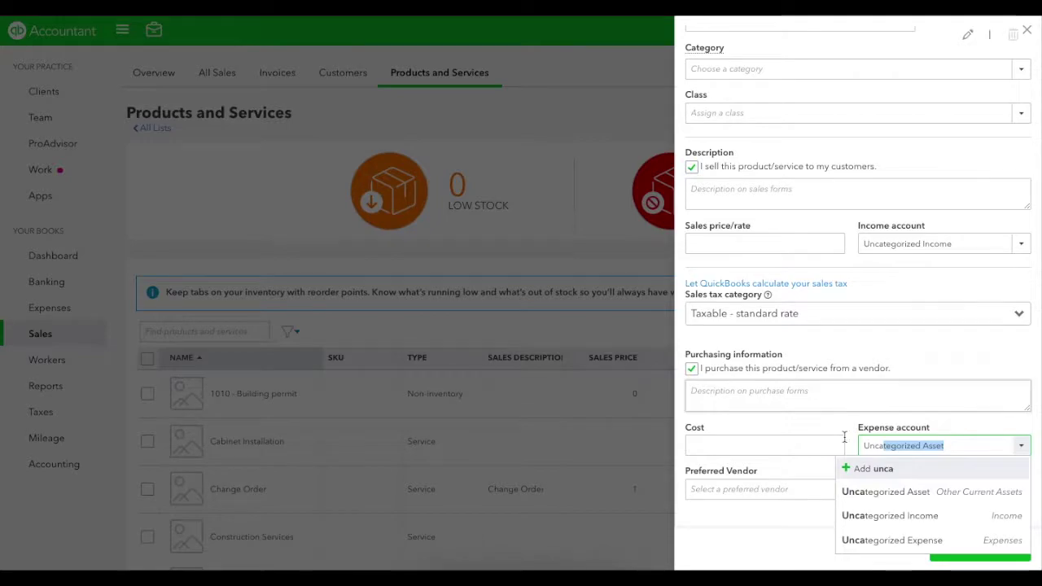
left_click(891, 539)
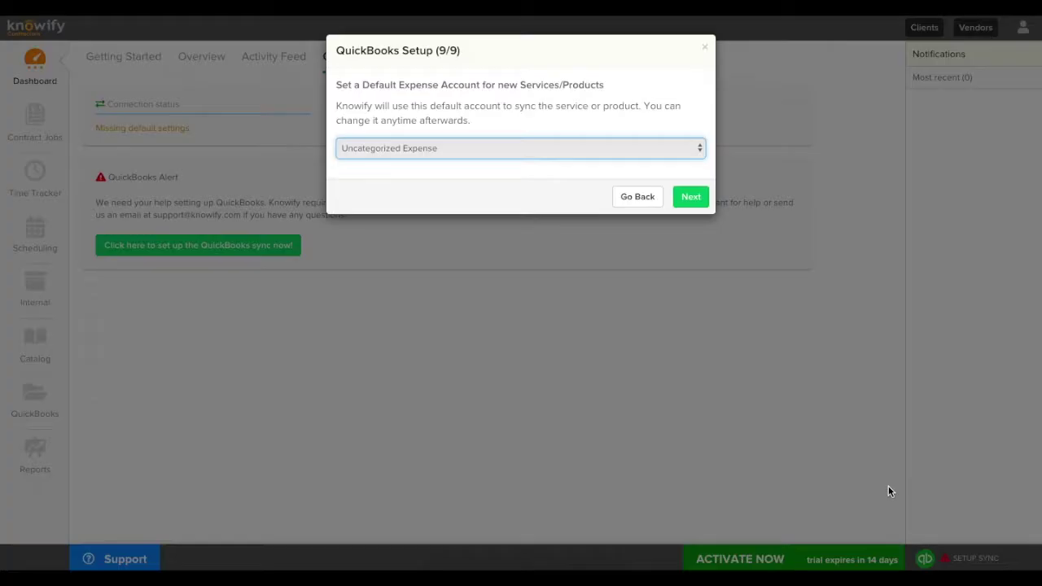
- Complete step 9 of 9, close the Thank you dialog, and go to the QuickBooks sync page
left_click(690, 204)
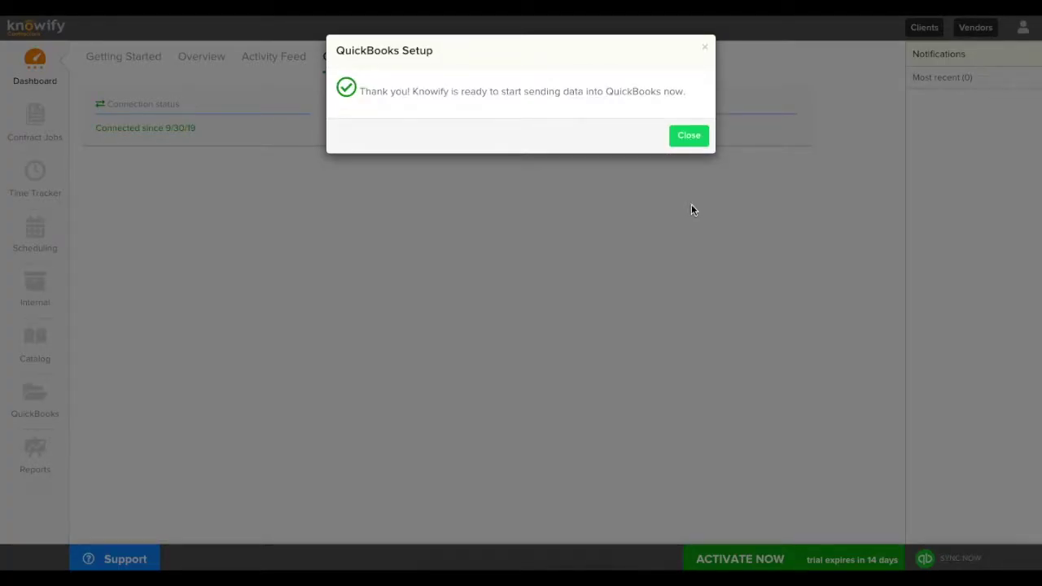
left_click(685, 138)
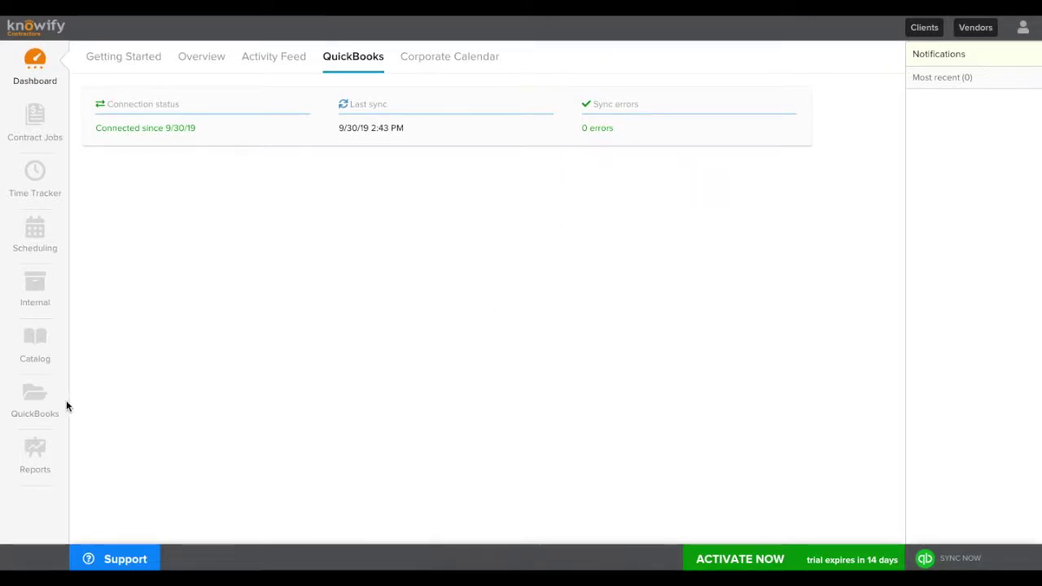
left_click(35, 396)
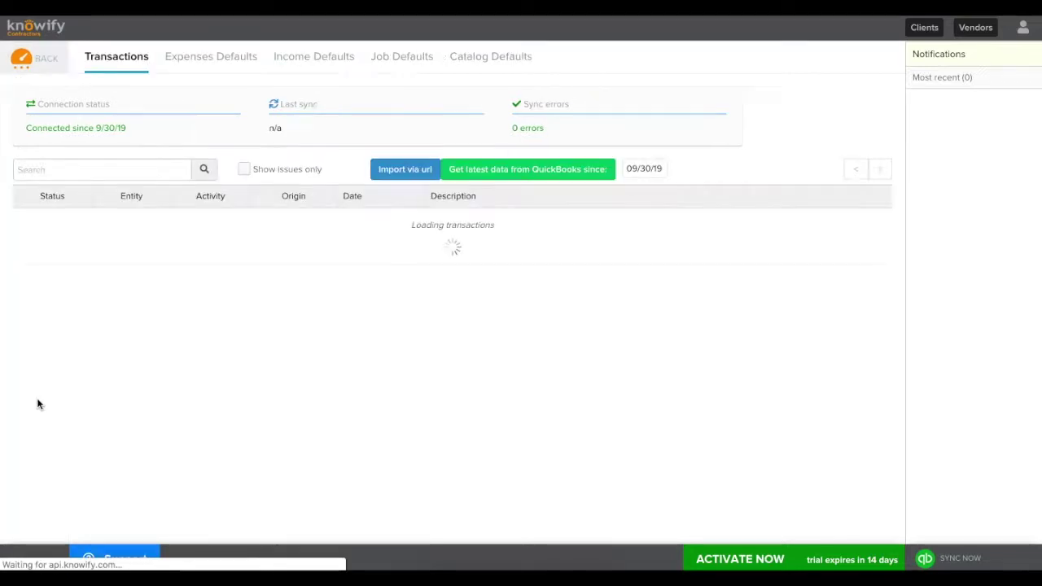